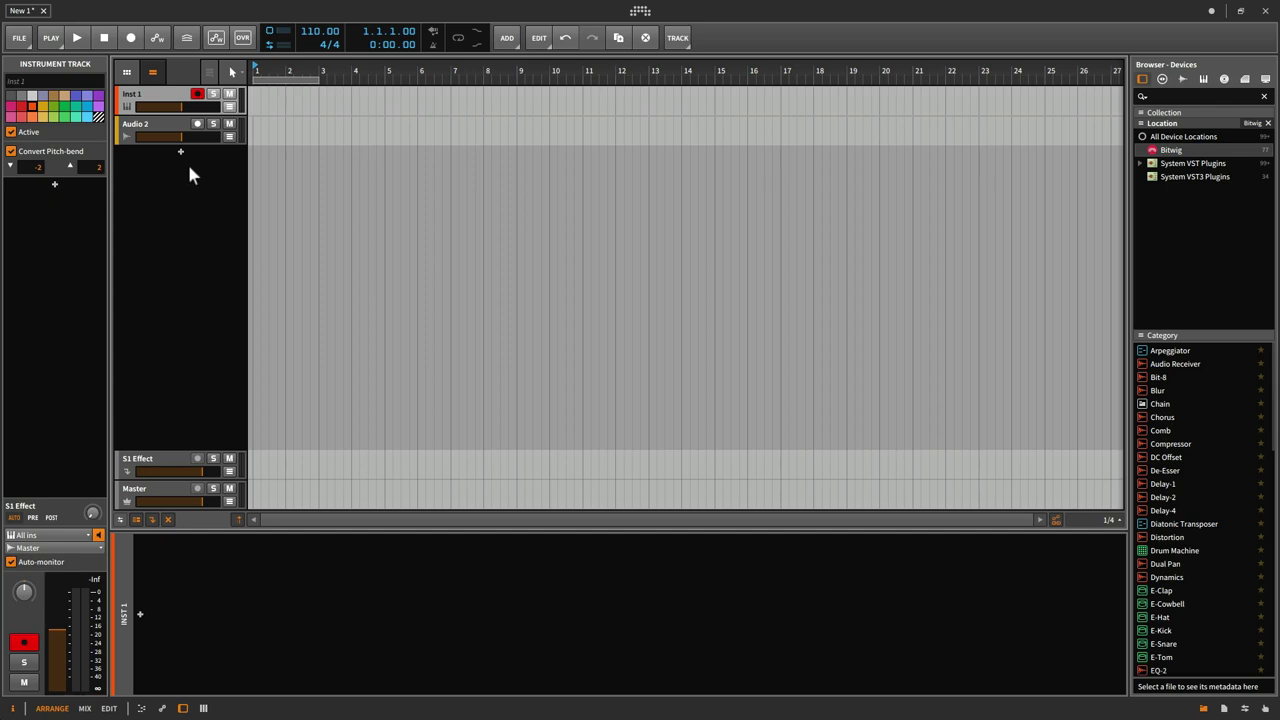
Focus the arrangement and select the Audio 2 track to show its audio settings.
click(188, 163)
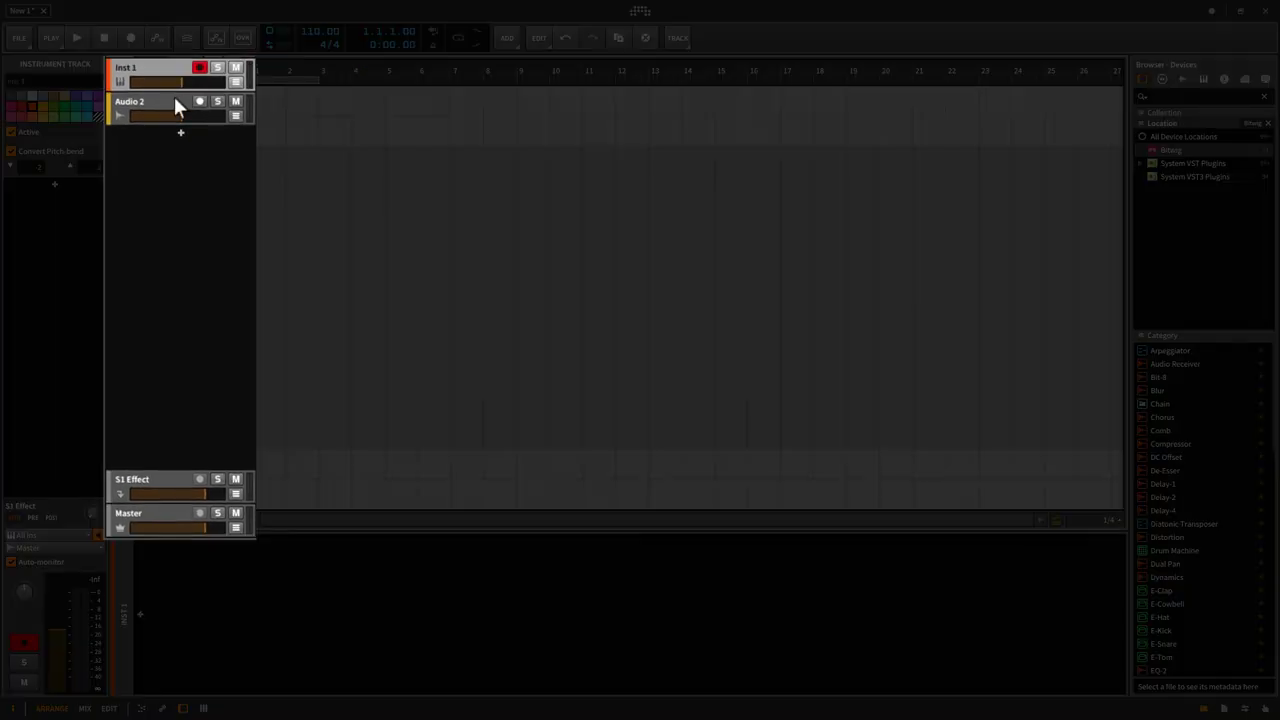
click(174, 126)
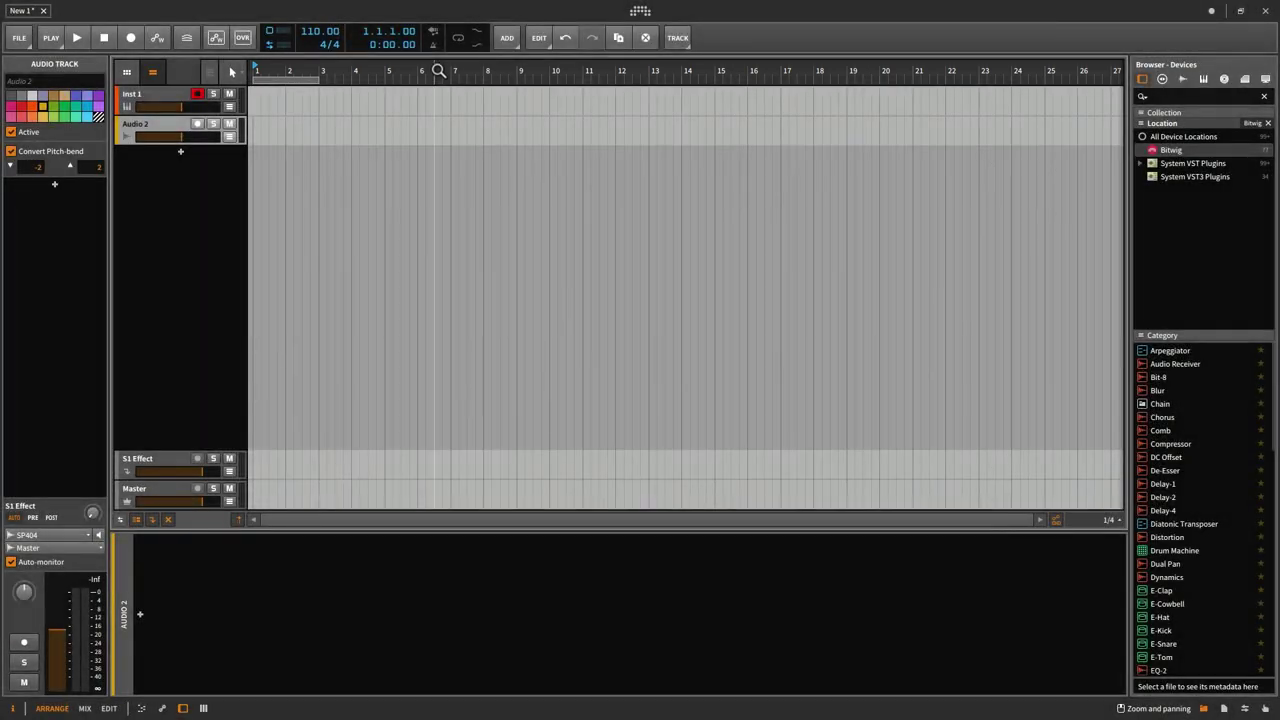
Zoom the arranger timeline out until bars 1–43 are visible, then switch to the Mix view.
scroll(438, 70, down, 2)
scroll(438, 70, down, 2)
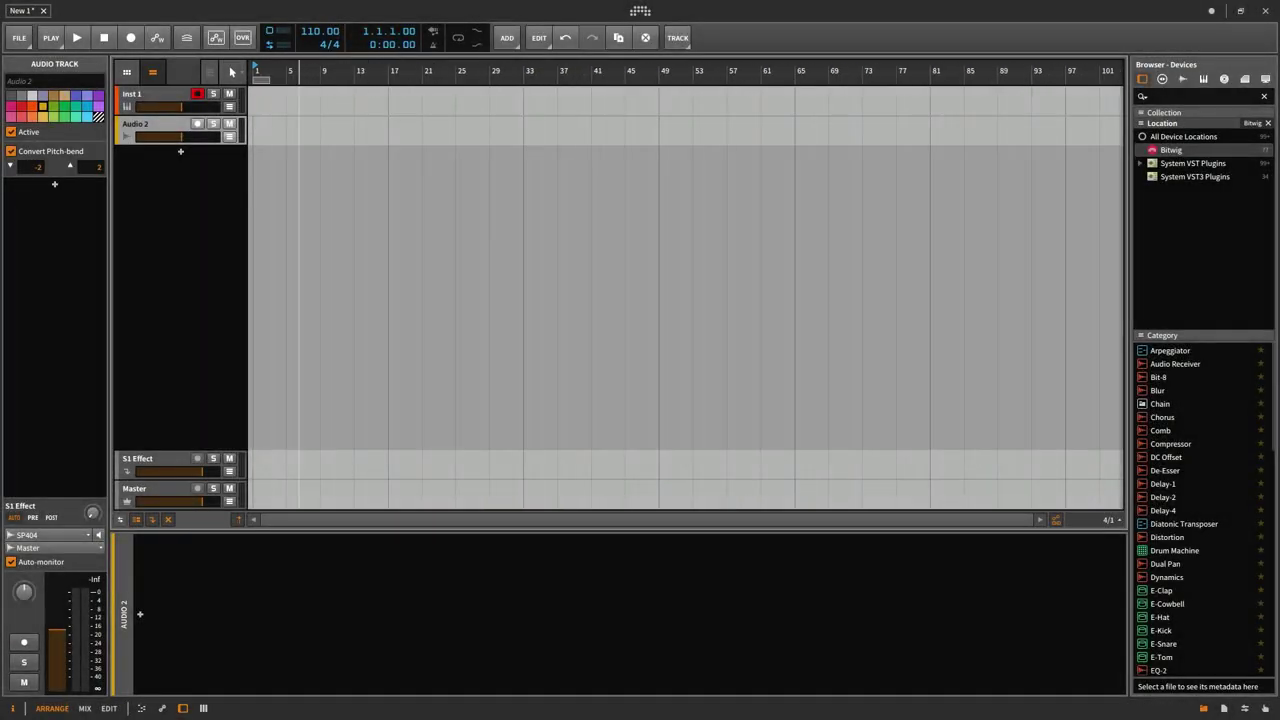
scroll(438, 70, up, 6)
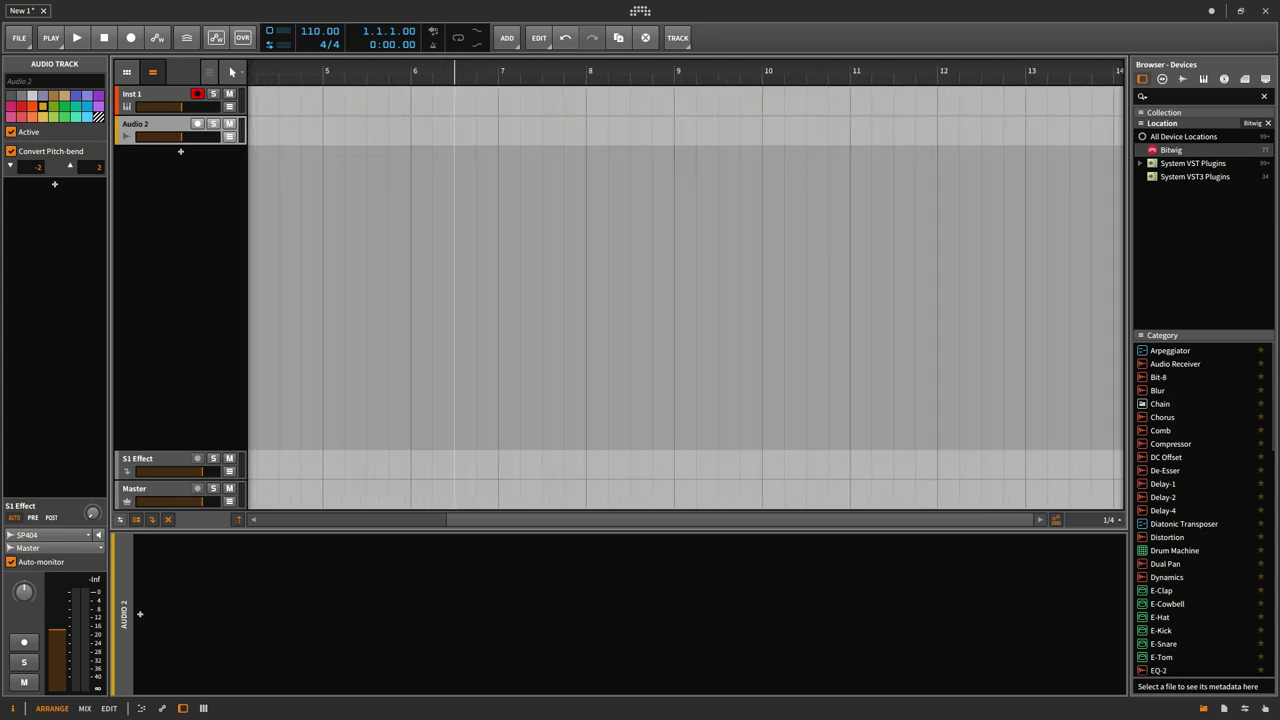
scroll(455, 70, down, 3)
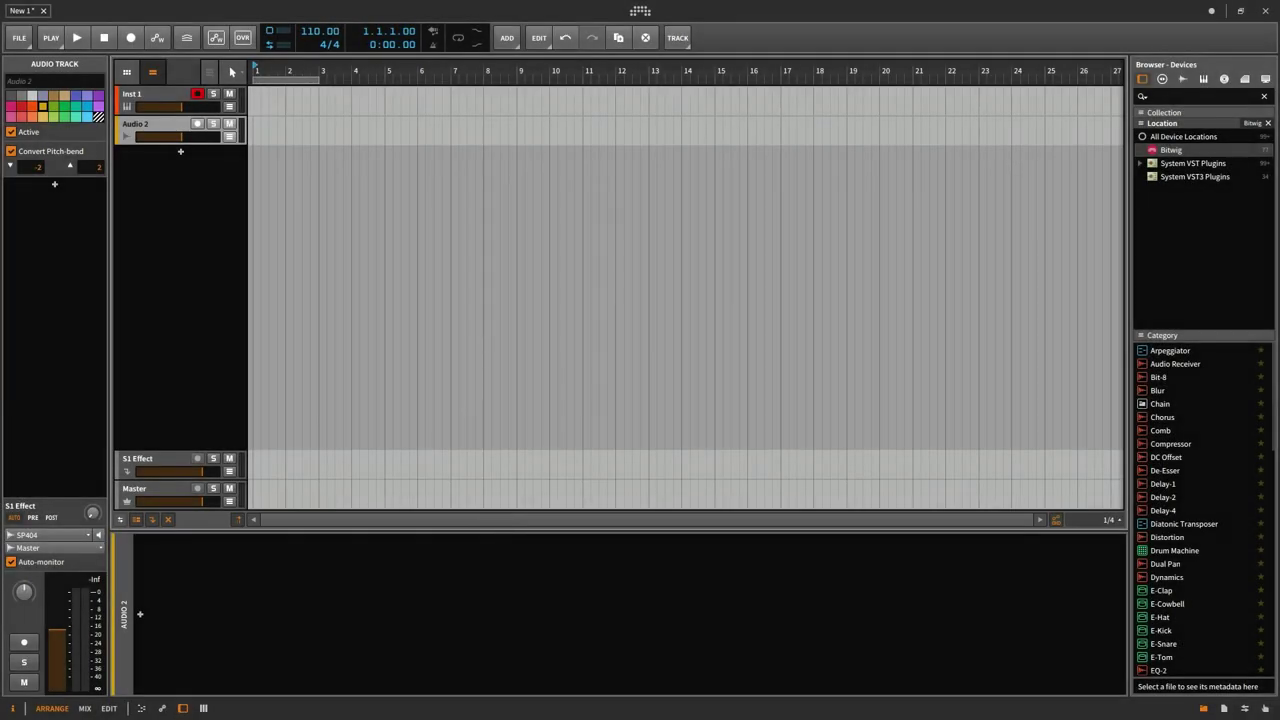
key(minus)
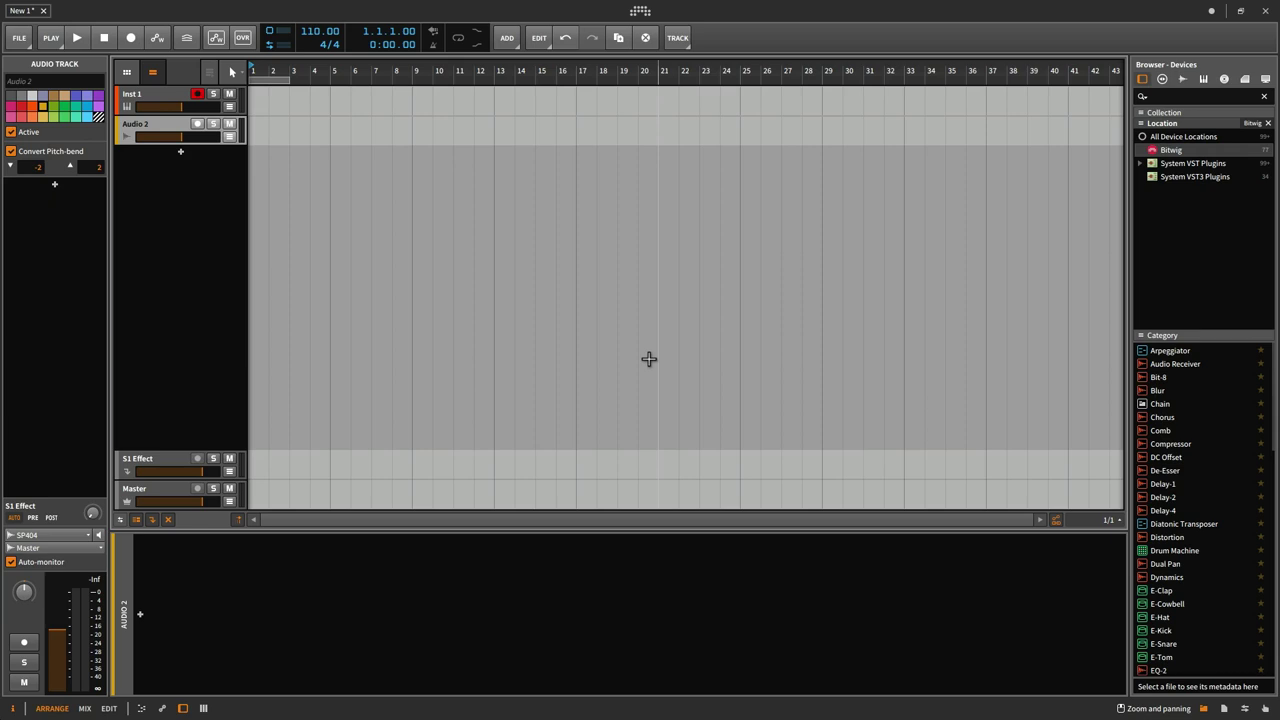
key(alt+2)
Select the Inst 1 and then Audio 2 tracks in the mixer, then return to Arrange view.
click(341, 252)
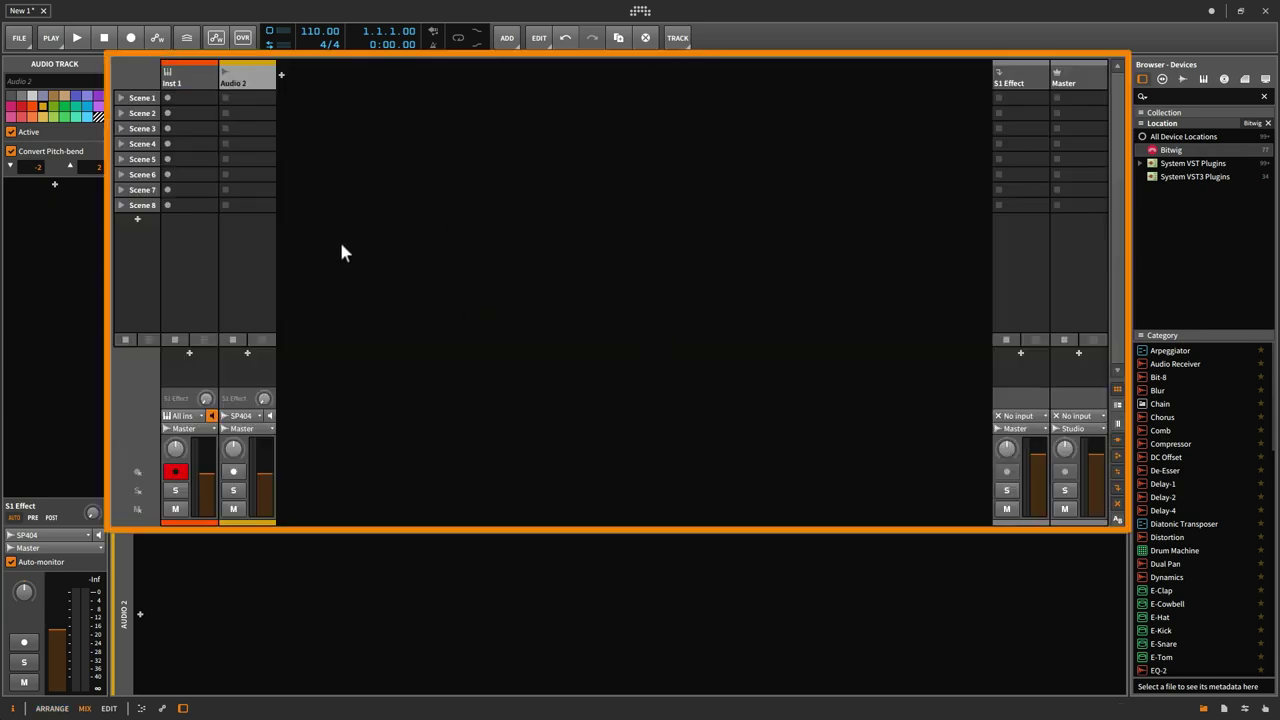
click(197, 80)
click(241, 76)
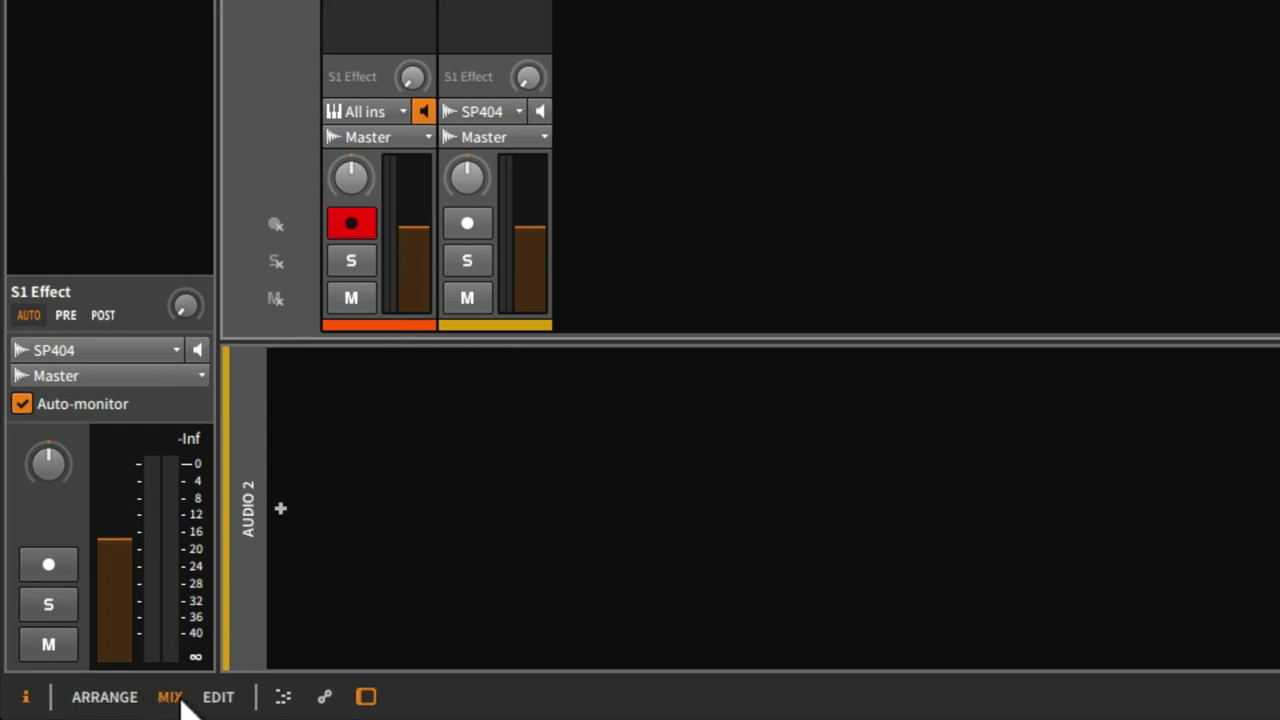
click(105, 697)
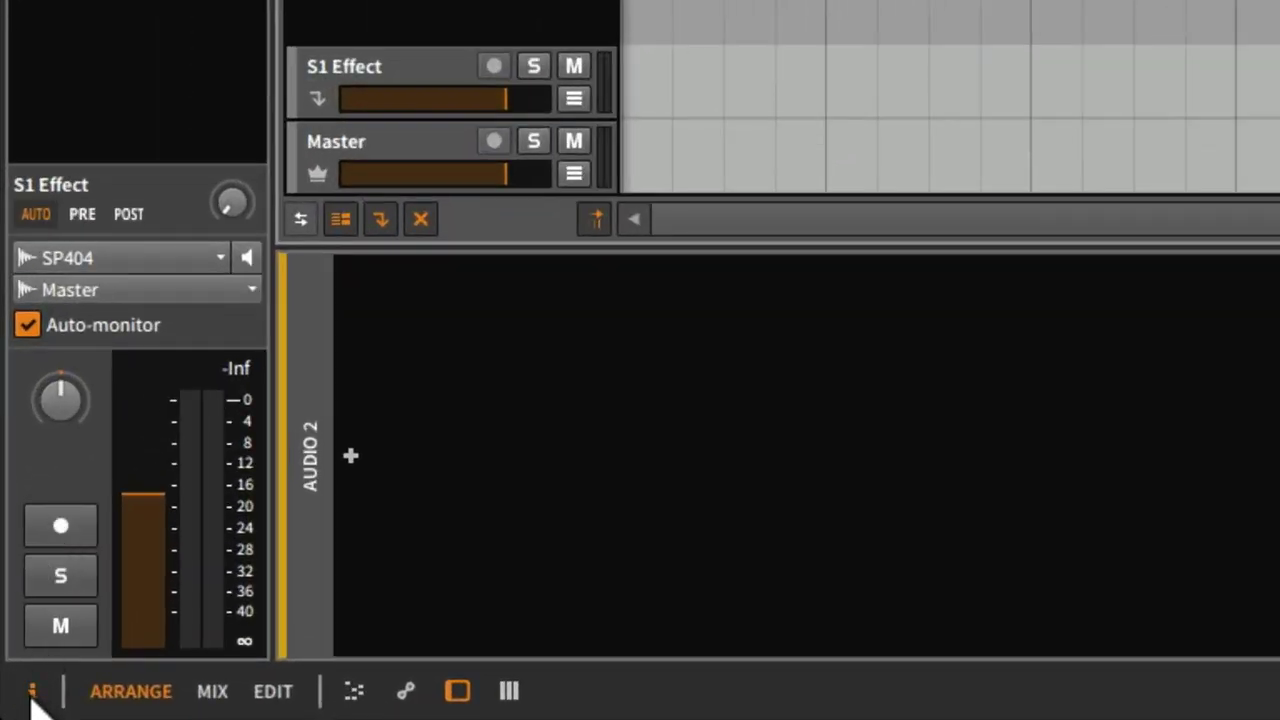
Hide the track Inspector, then toggle it off and back on with the i shortcut.
click(31, 688)
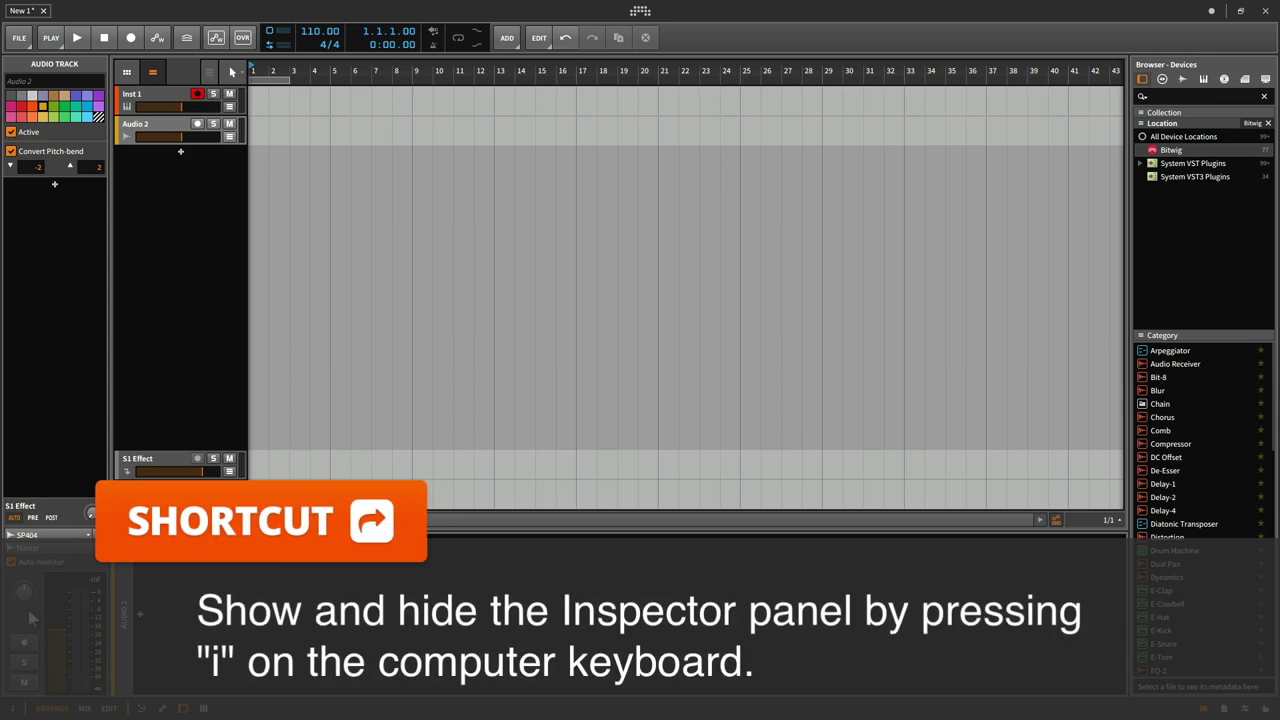
key(i)
key(i)
key(i)
key(i)
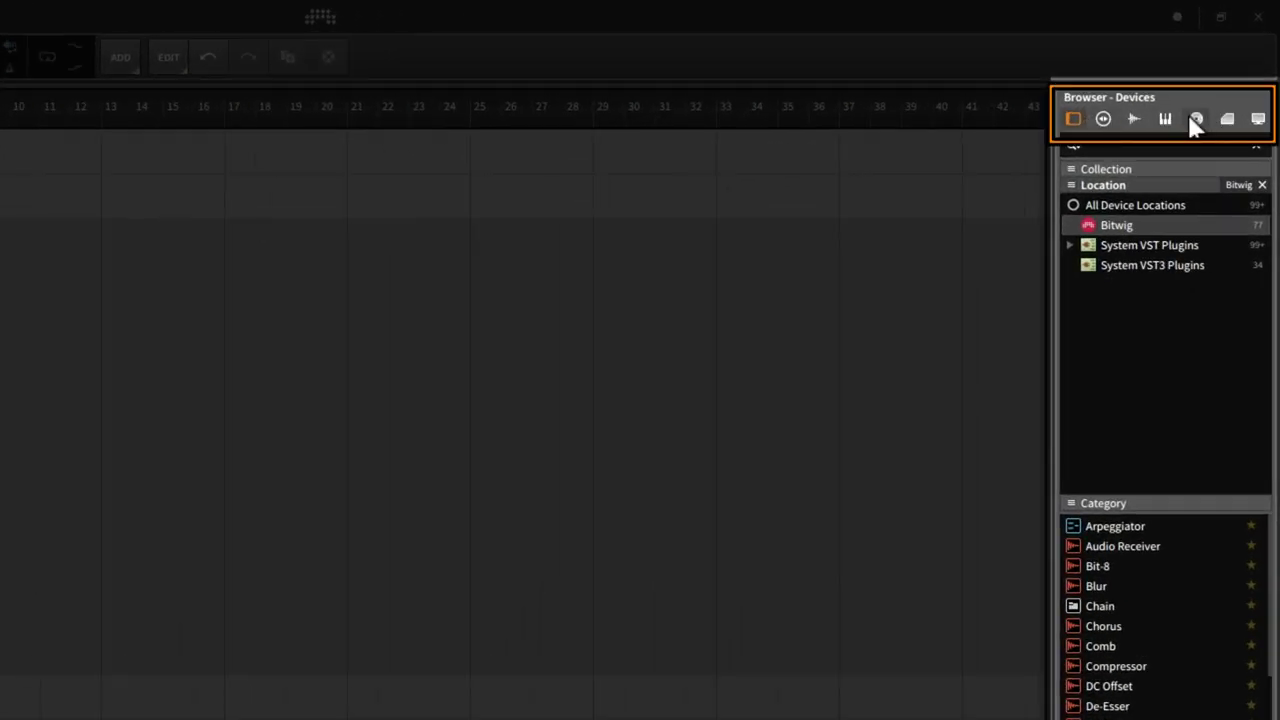
Switch the browser to Samples, then toggle the browser panel off and on via its icon and Alt+B.
click(1133, 118)
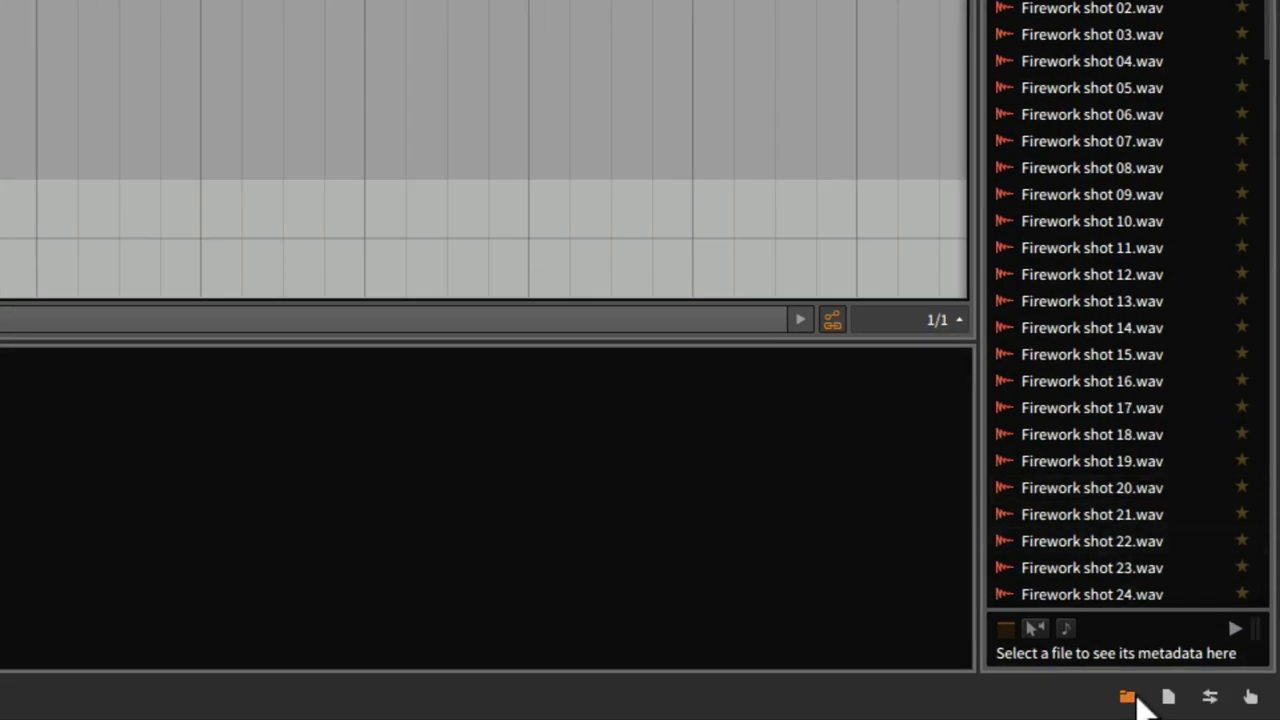
click(1128, 697)
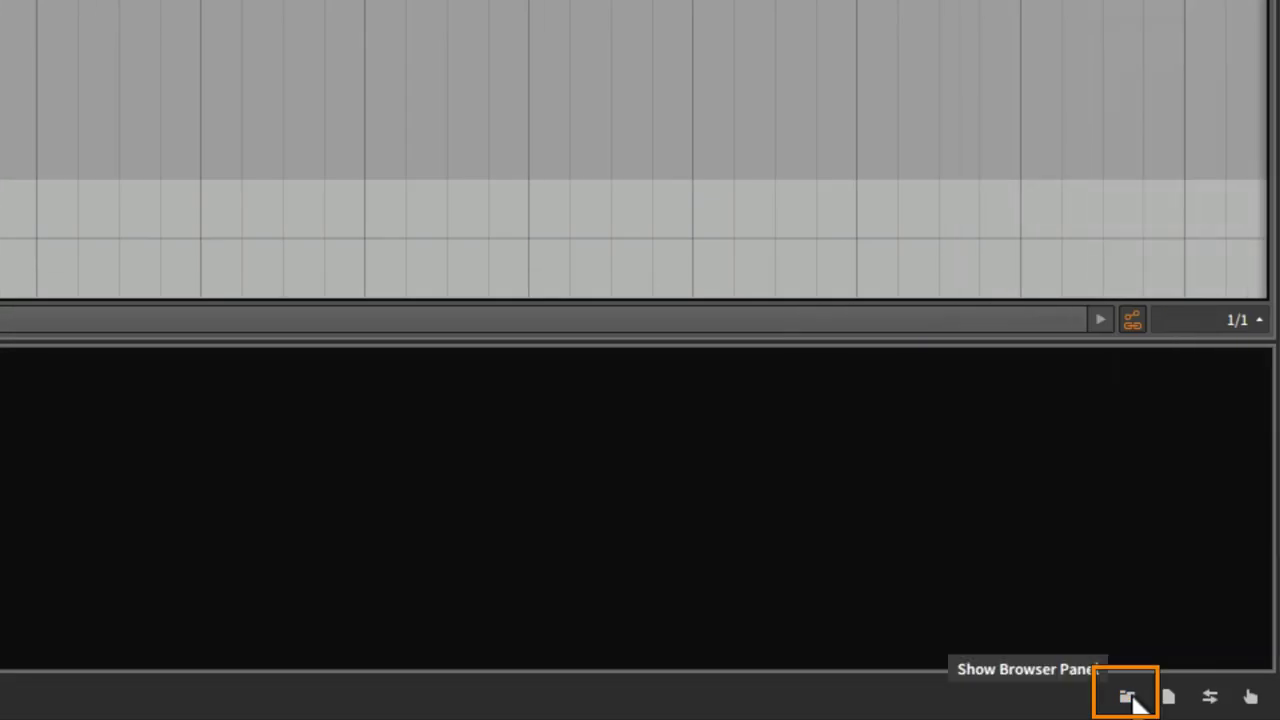
click(1130, 697)
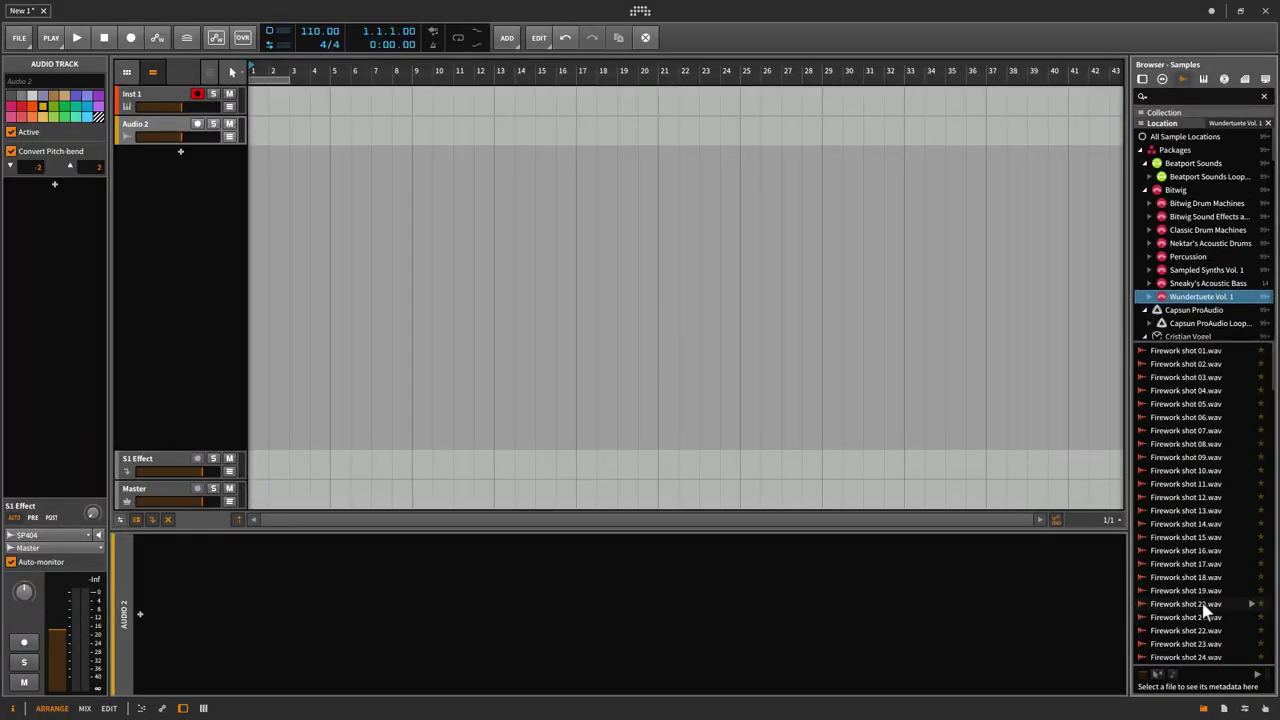
key(alt+b)
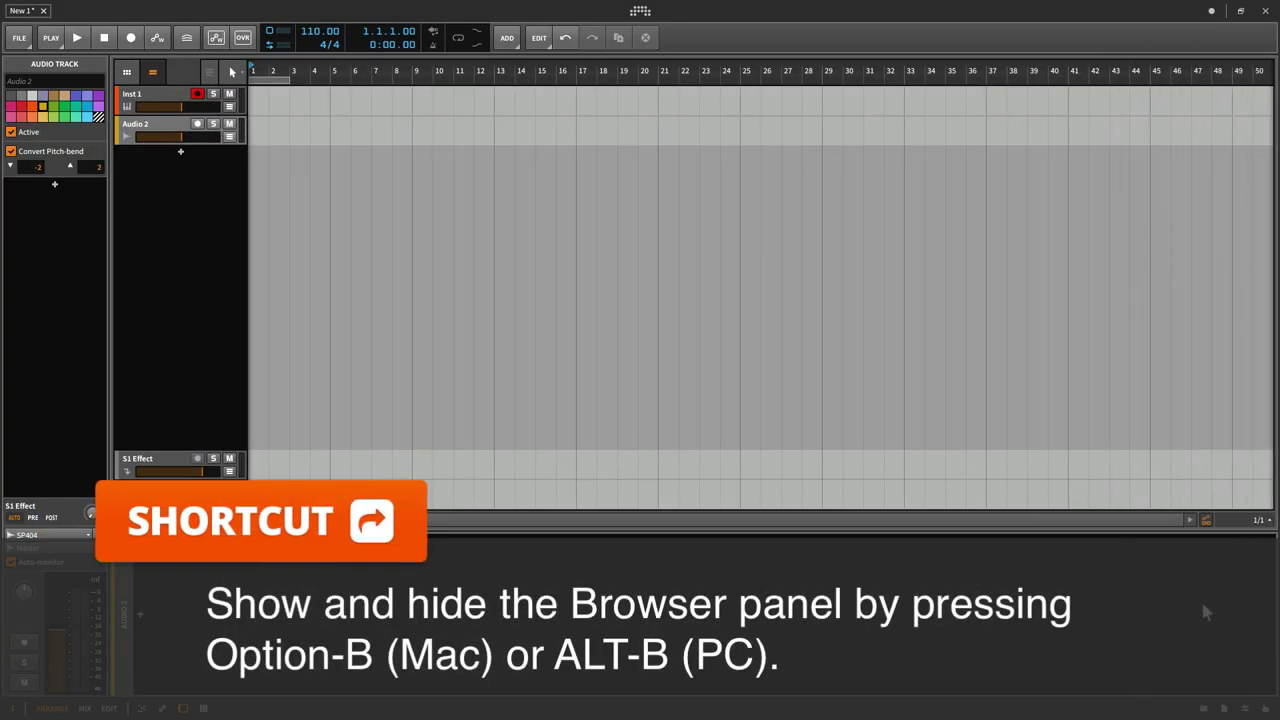
key(alt+b)
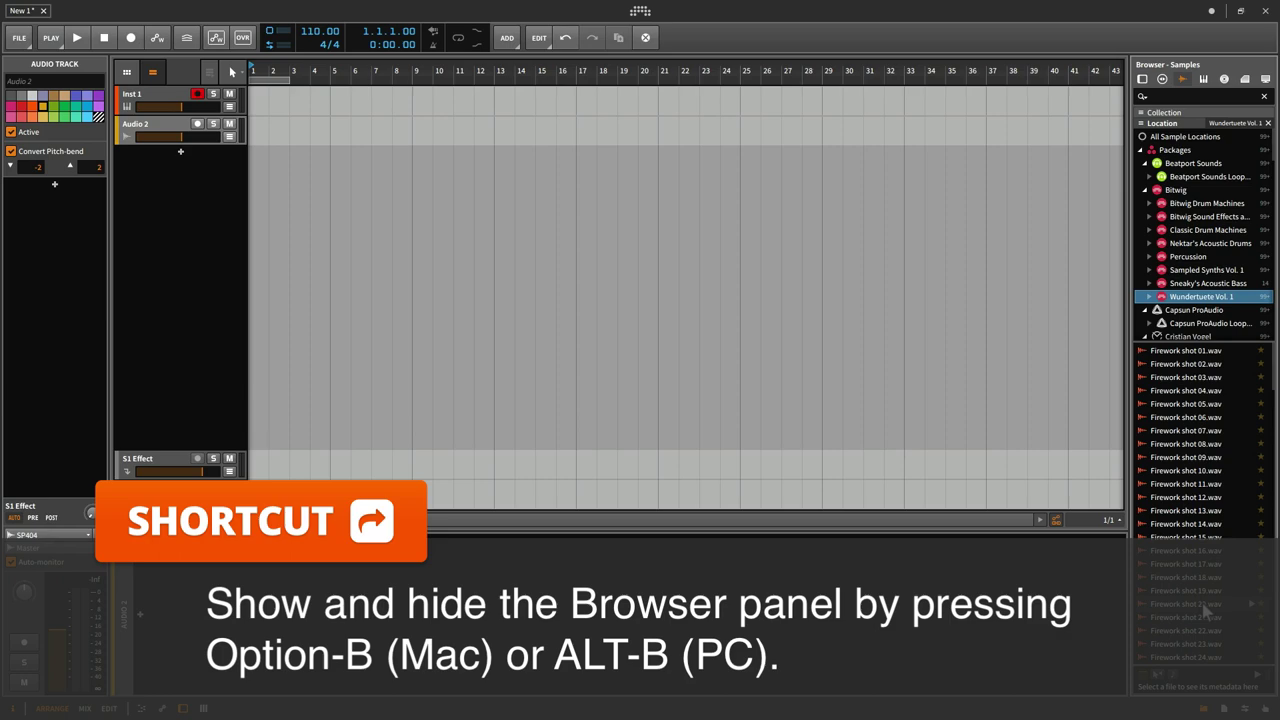
key(alt+b)
key(alt+b)
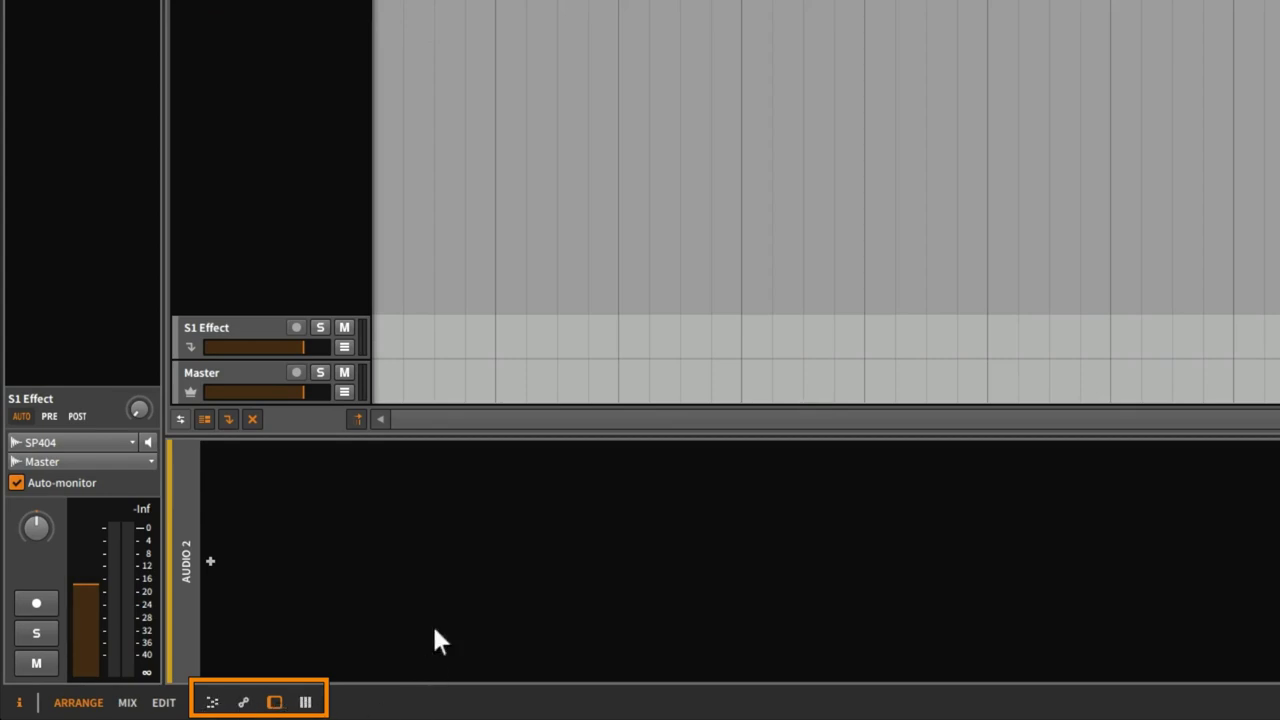
Open Audio 2's detail editor, set the play position just past 1.1, then view the automation and device panels.
click(212, 701)
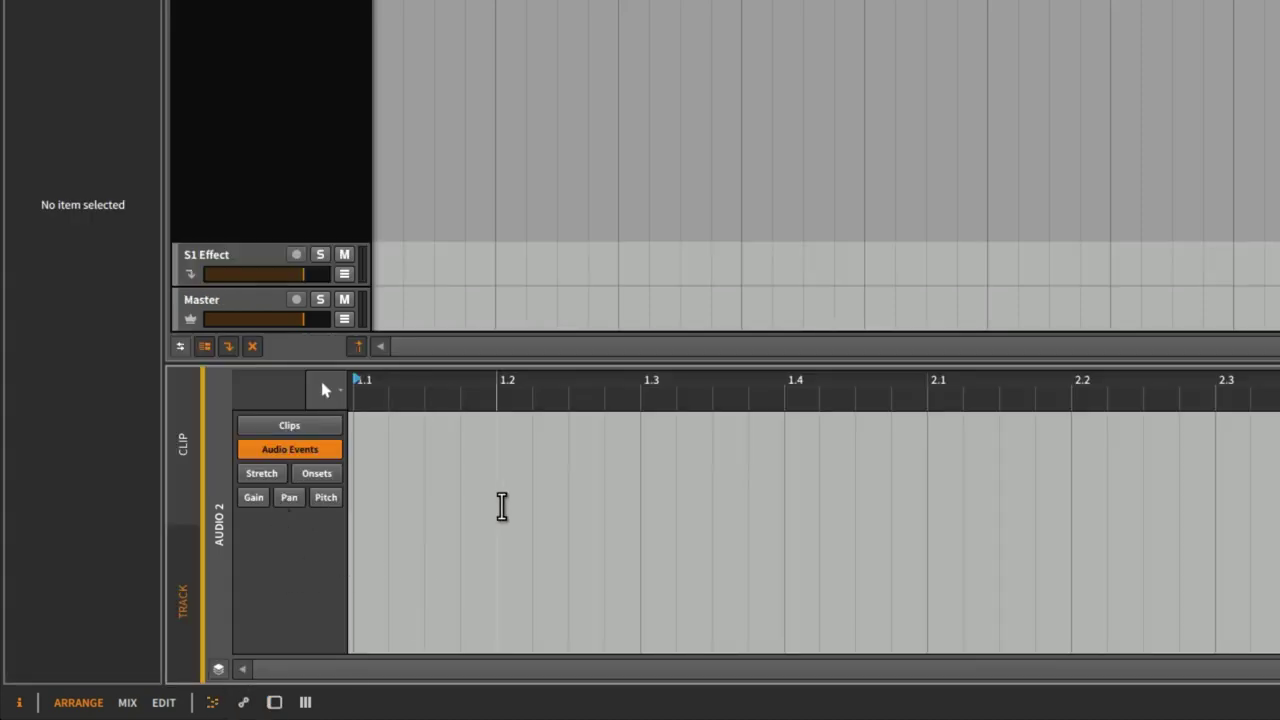
drag(423, 468, 374, 448)
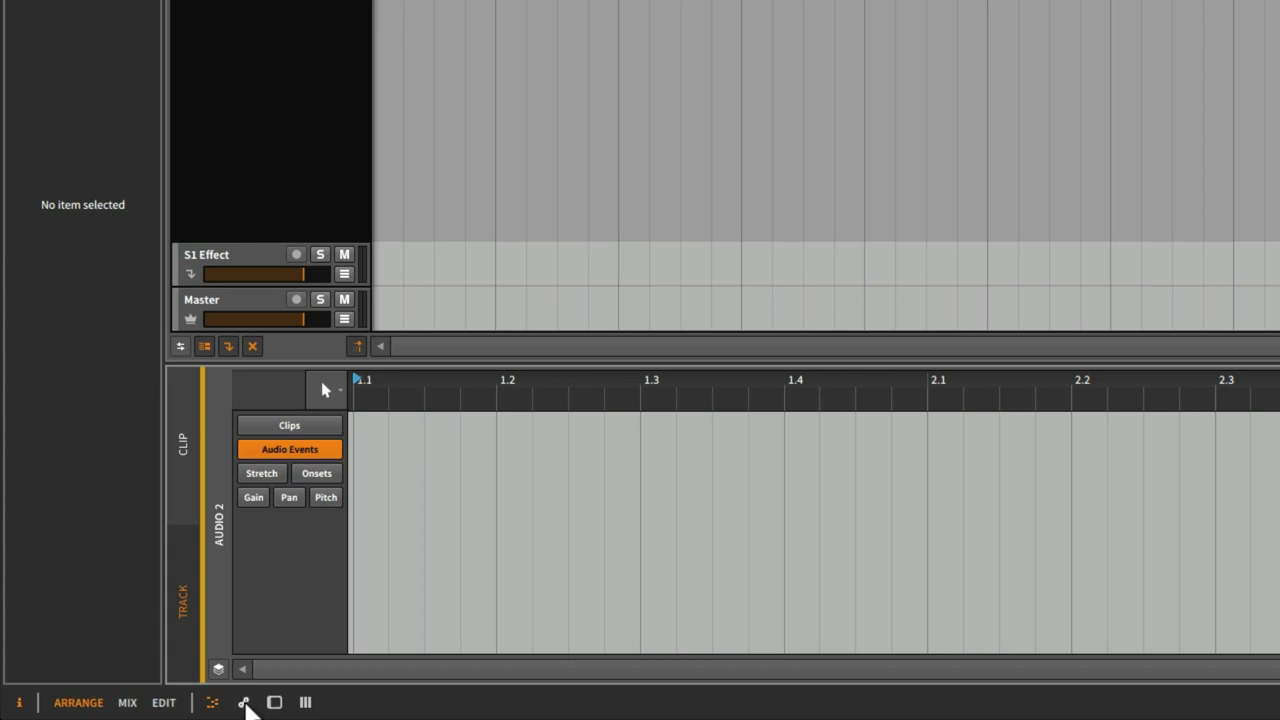
click(245, 703)
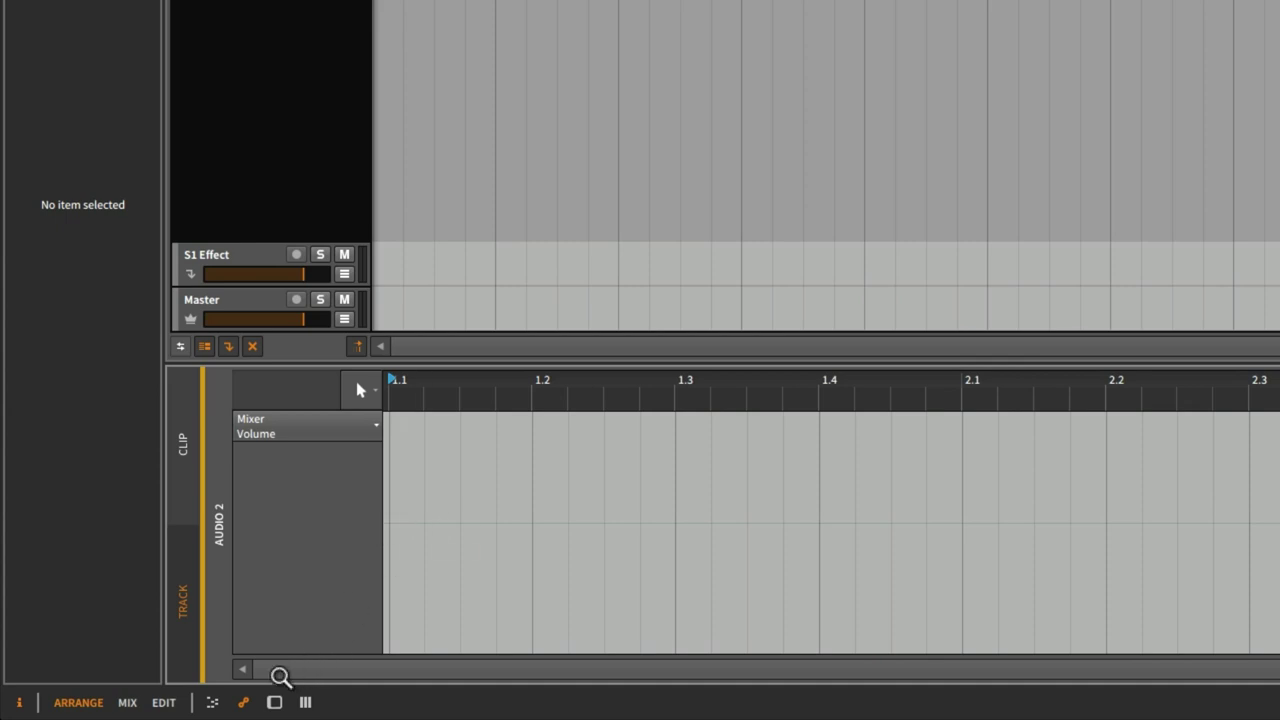
click(275, 702)
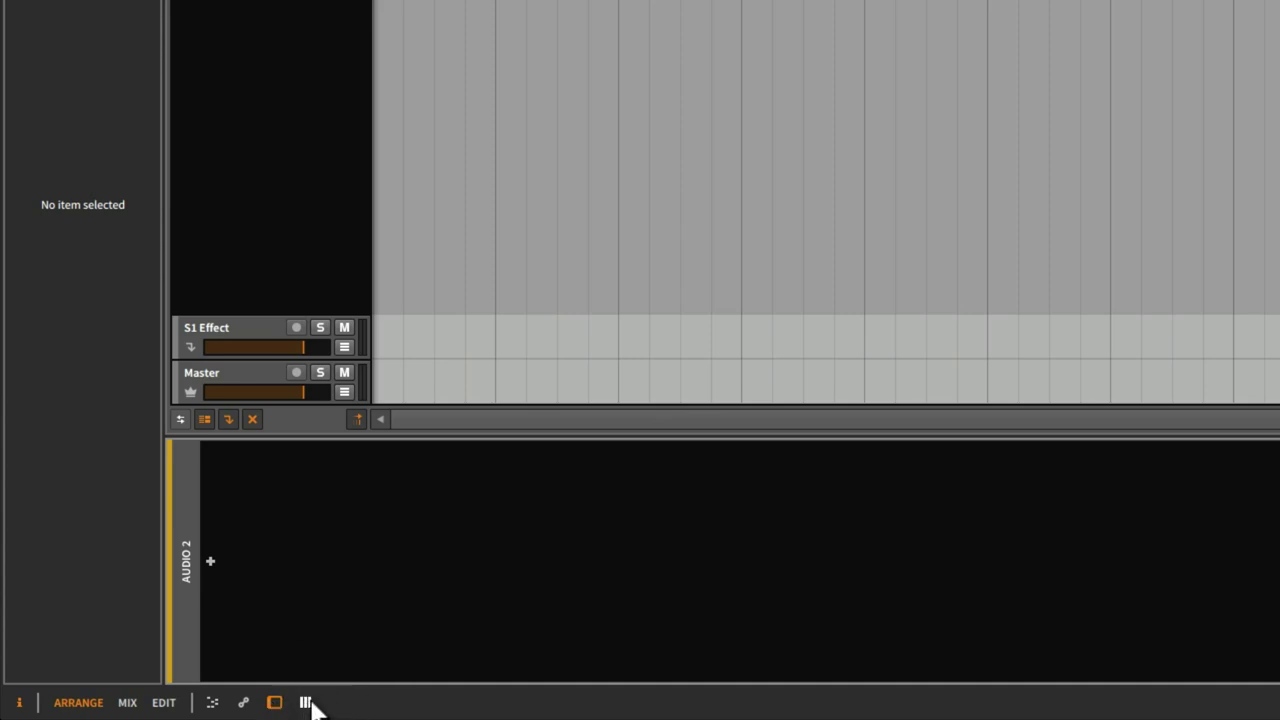
Show the mixer in the lower panel, hiding and restoring it once.
click(306, 703)
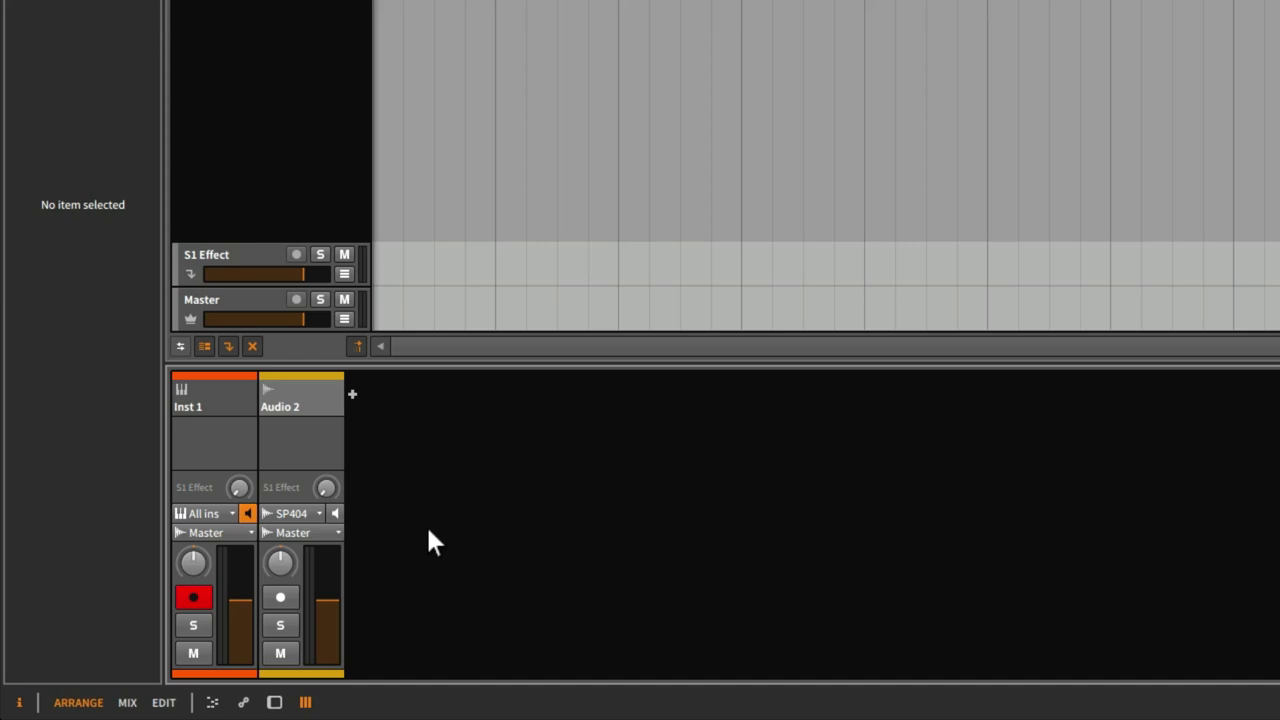
click(305, 702)
click(305, 702)
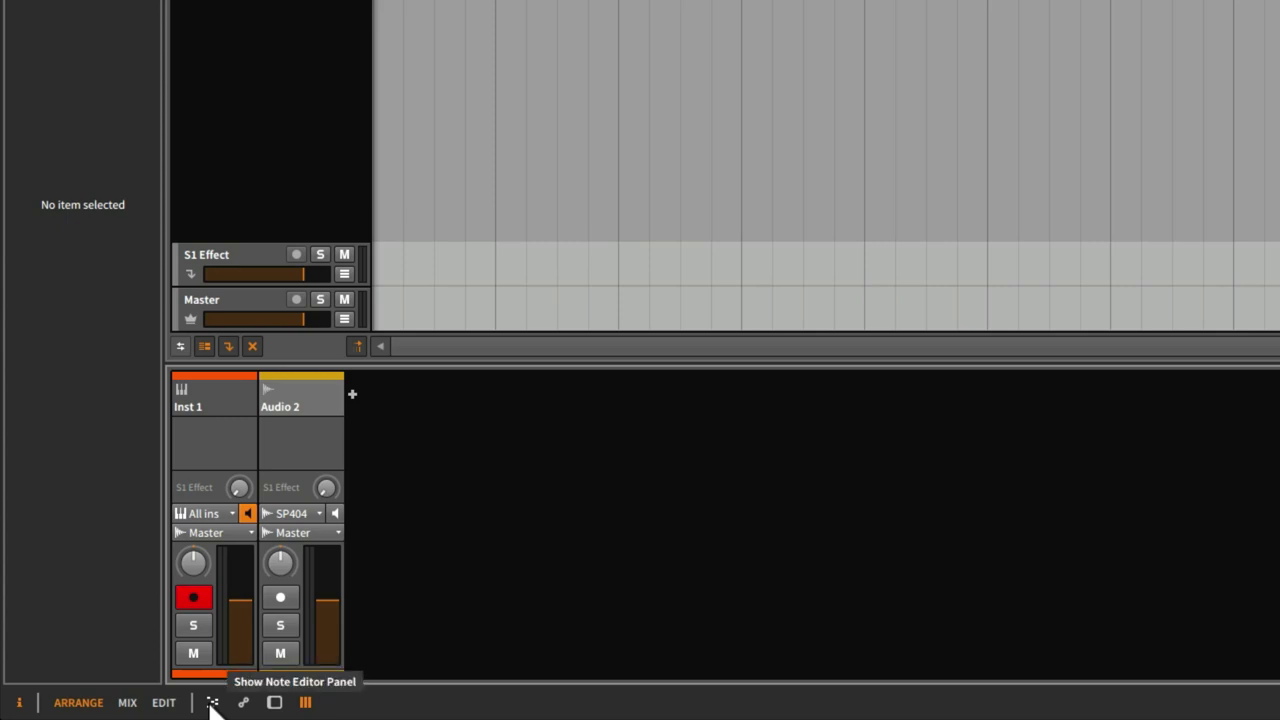
click(212, 703)
Toggle the clip editor and the automation editor panels off and back on.
click(212, 703)
click(212, 703)
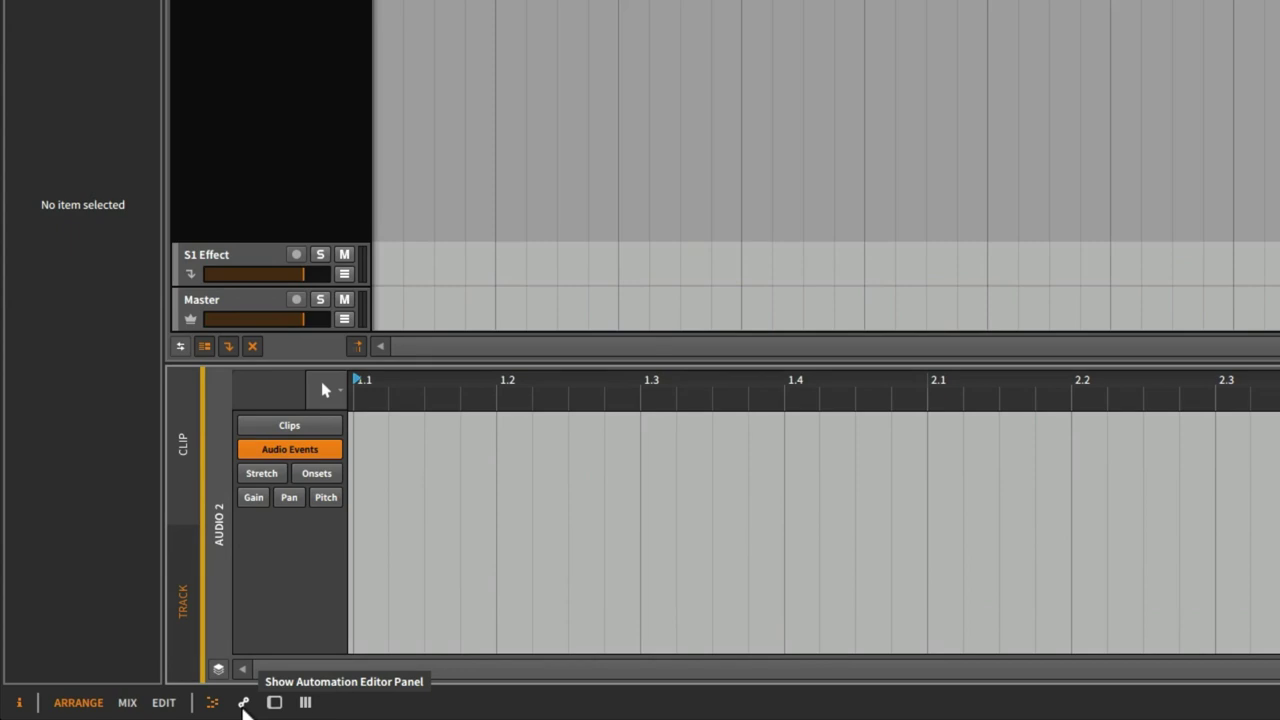
click(243, 703)
click(243, 703)
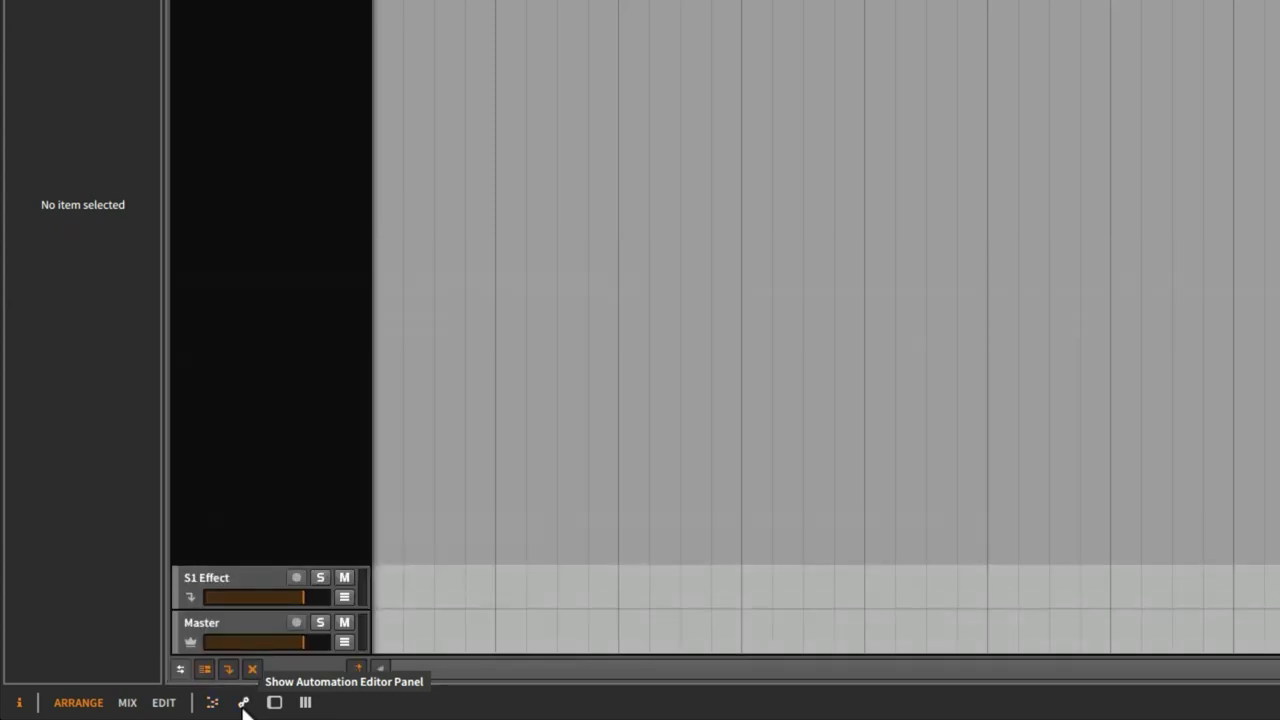
click(243, 703)
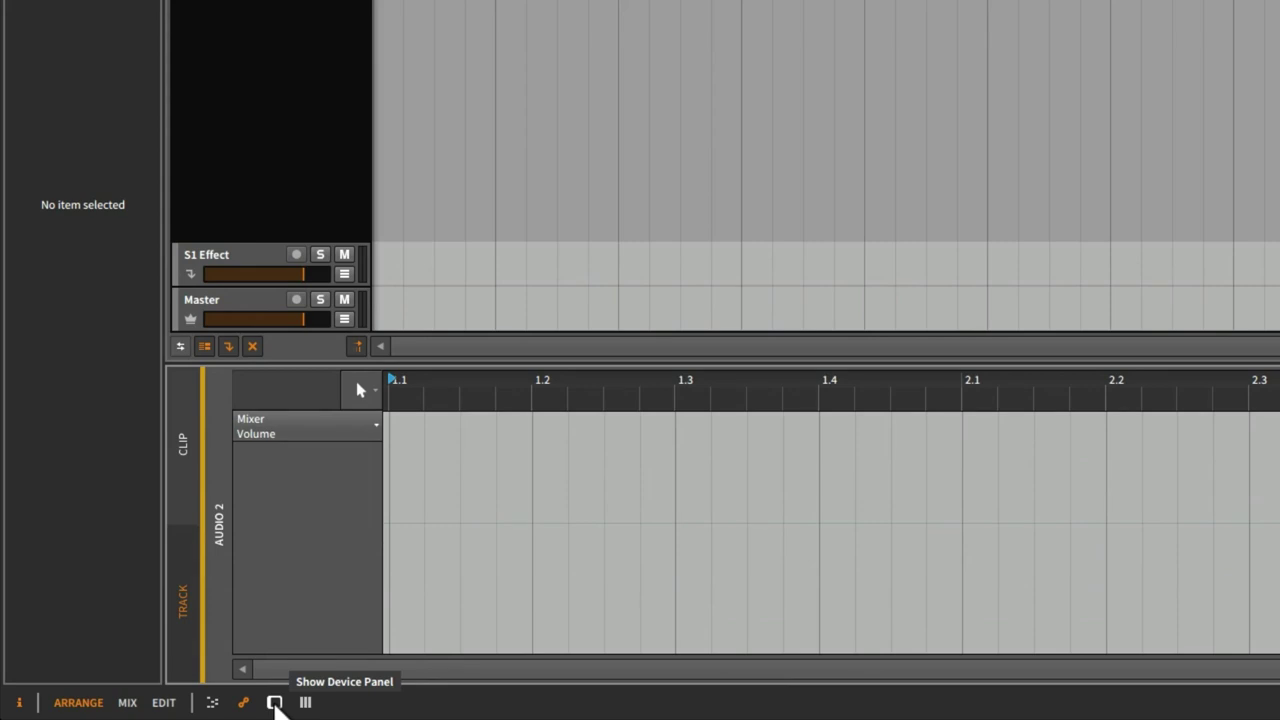
Cycle the device and mixer panels, close the lower panel, then restore Audio 2's device chain with D.
click(274, 703)
click(274, 703)
click(274, 703)
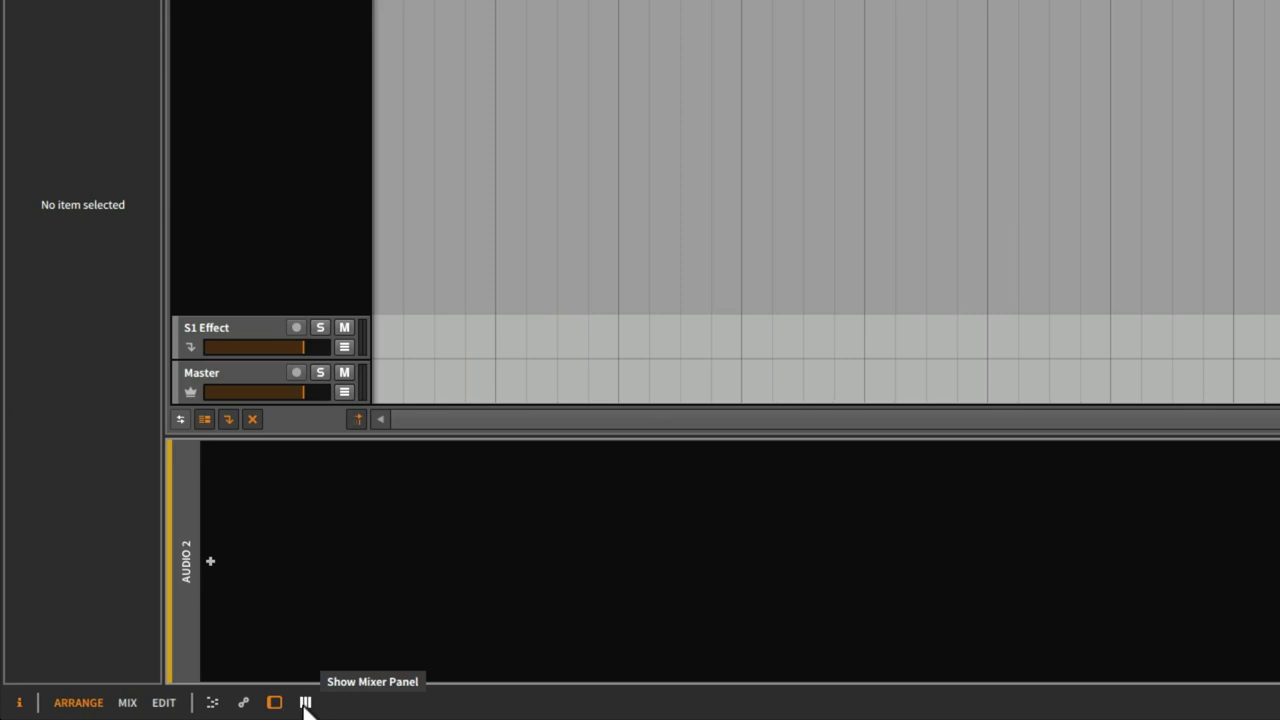
click(305, 703)
click(305, 703)
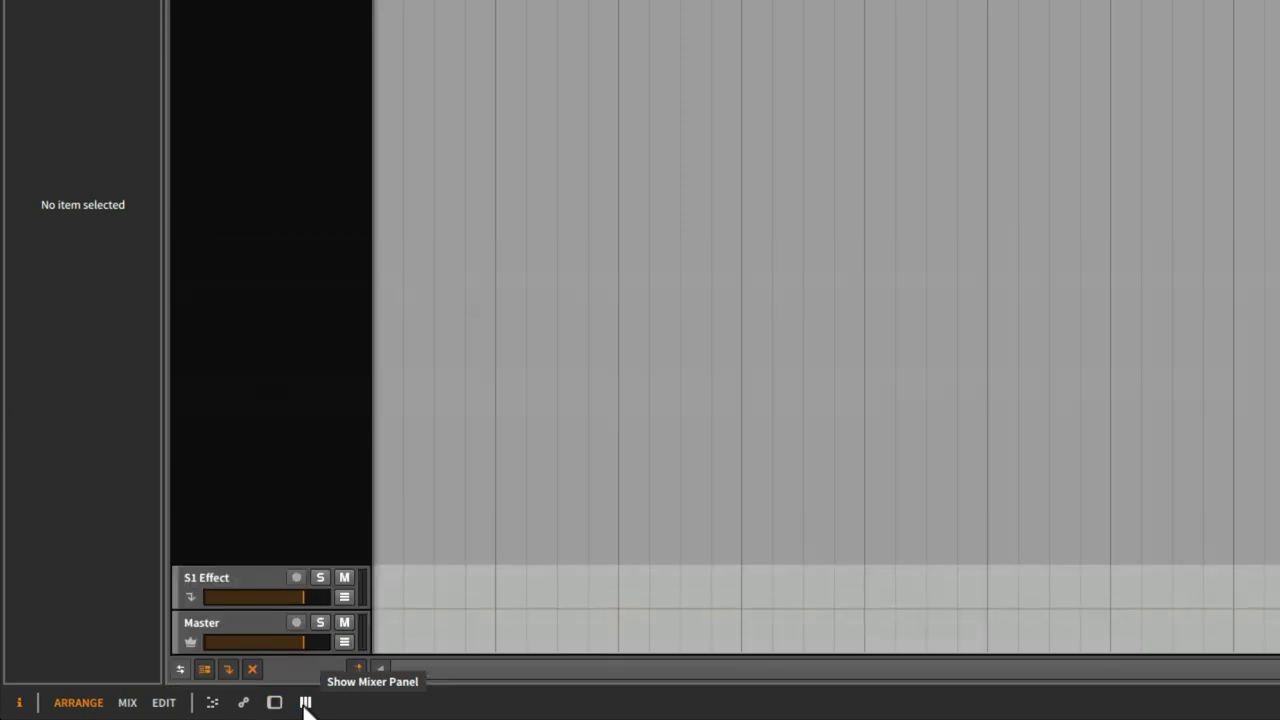
key(d)
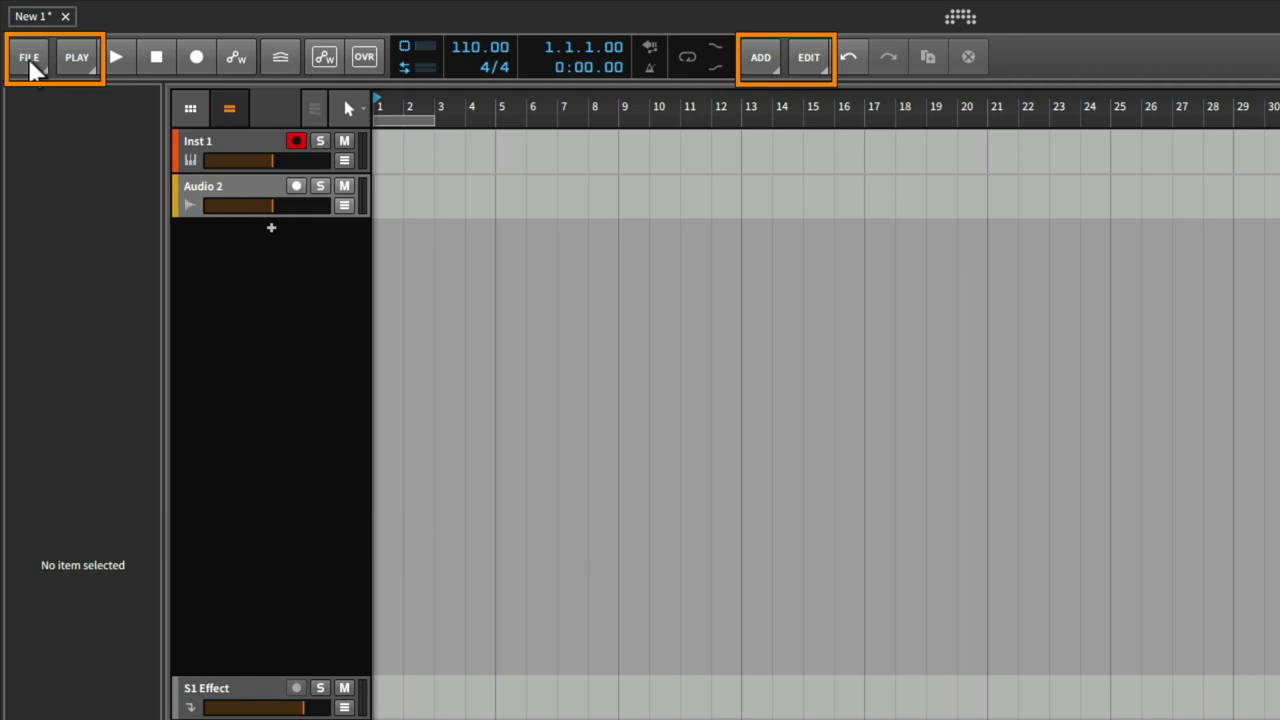
click(28, 58)
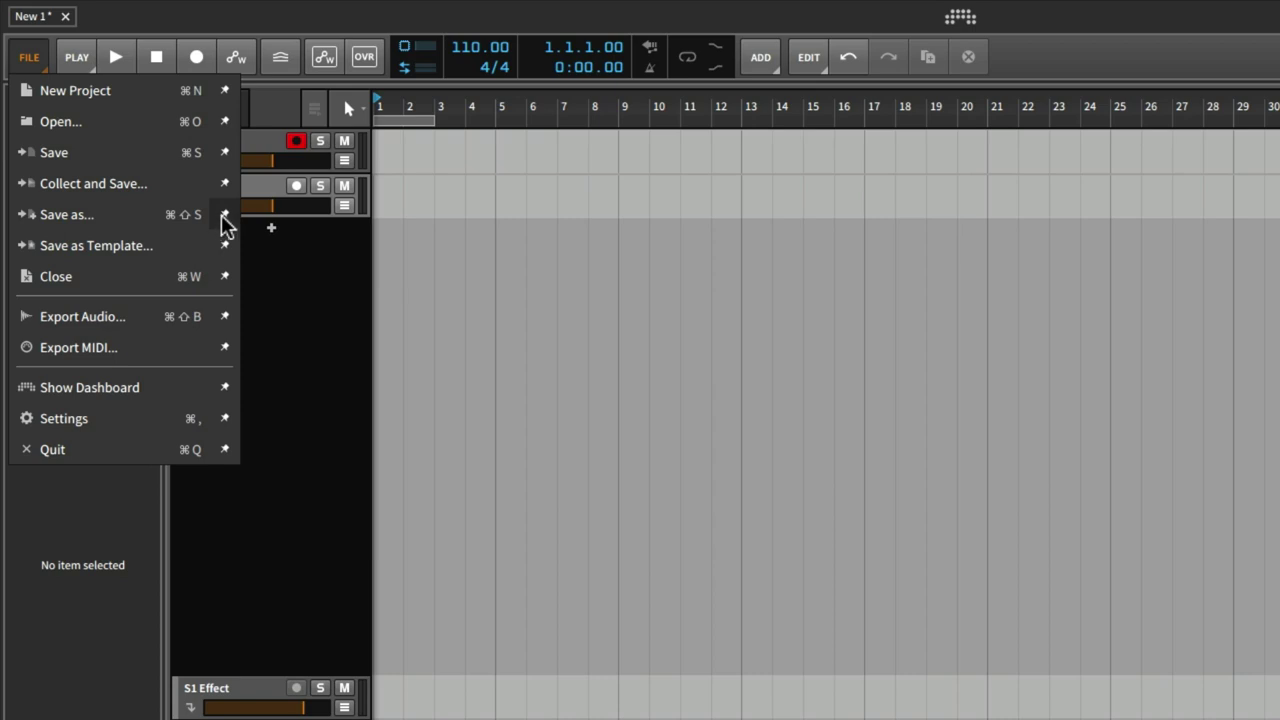
click(31, 52)
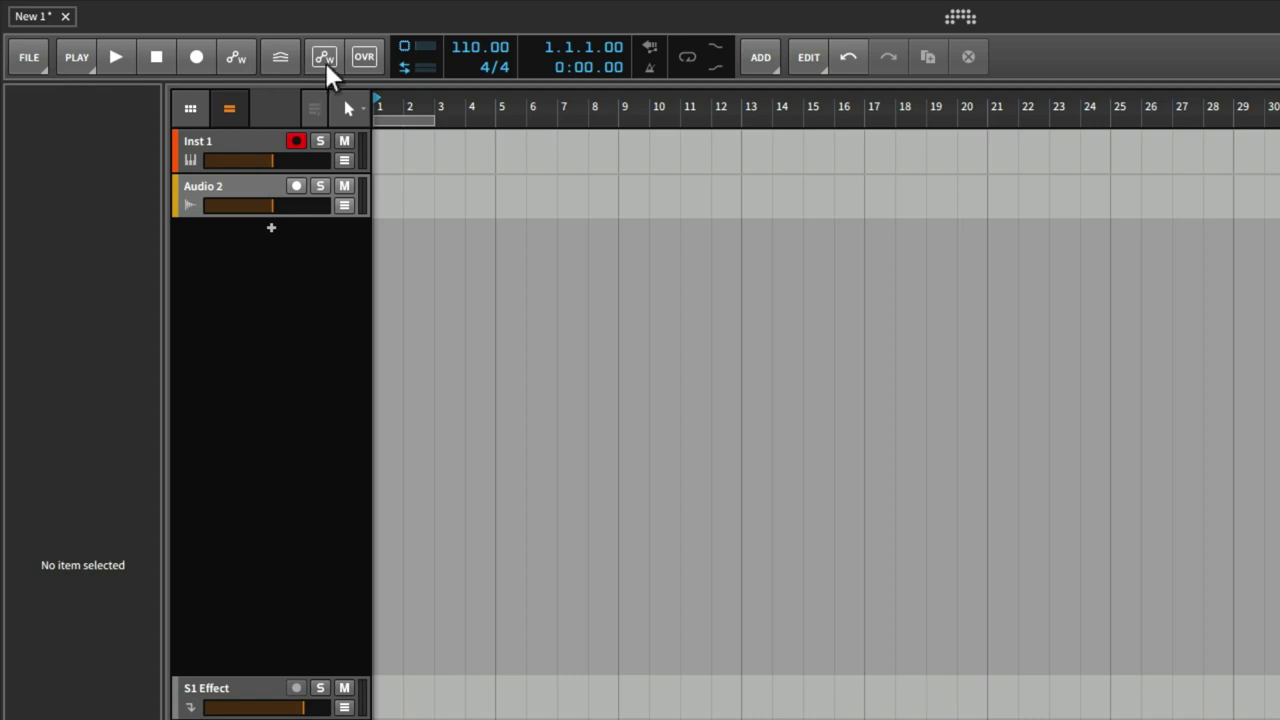
In the PLAY menu, unpin Enable Groove and pin Arranger Overdub so OVR appears on the toolbar.
click(72, 58)
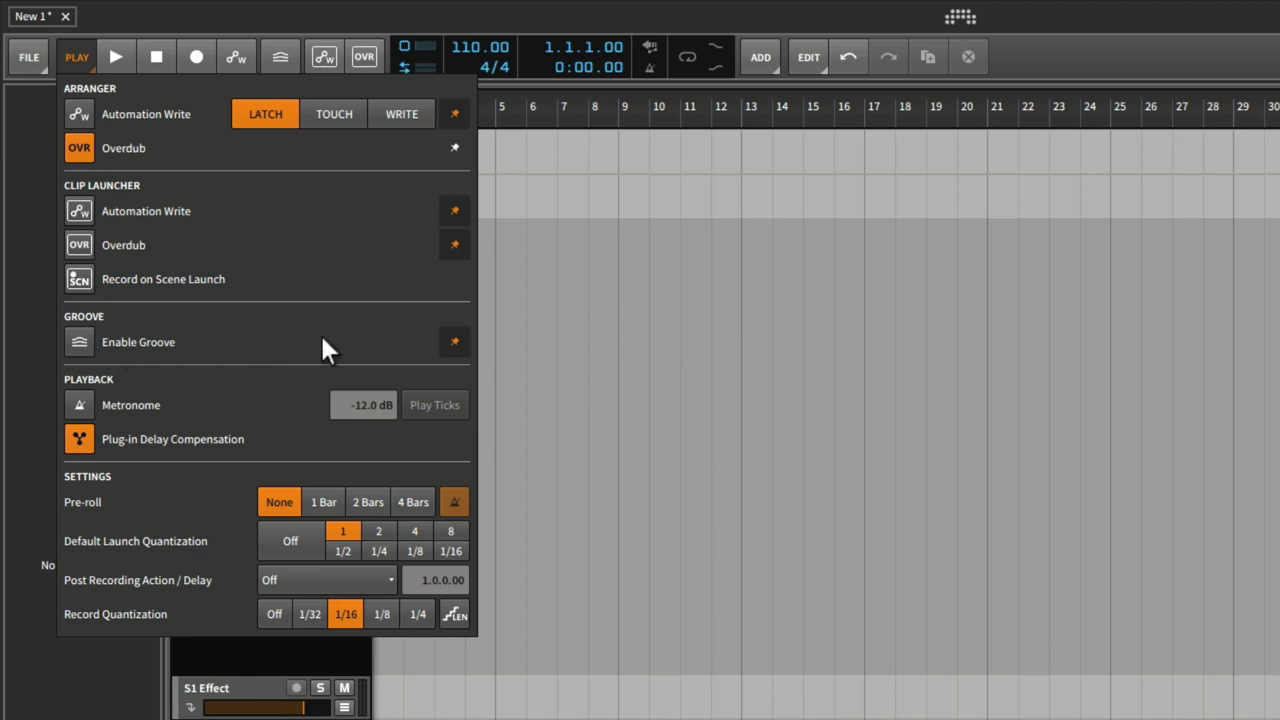
click(452, 339)
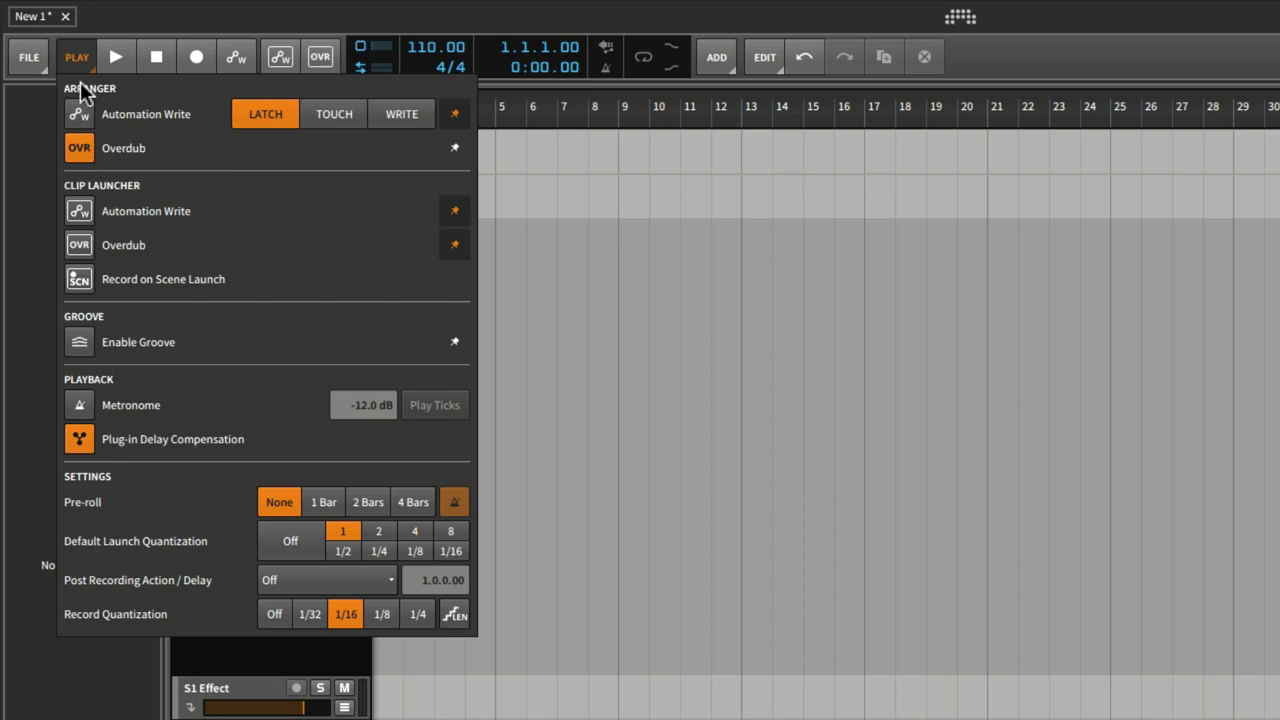
click(455, 148)
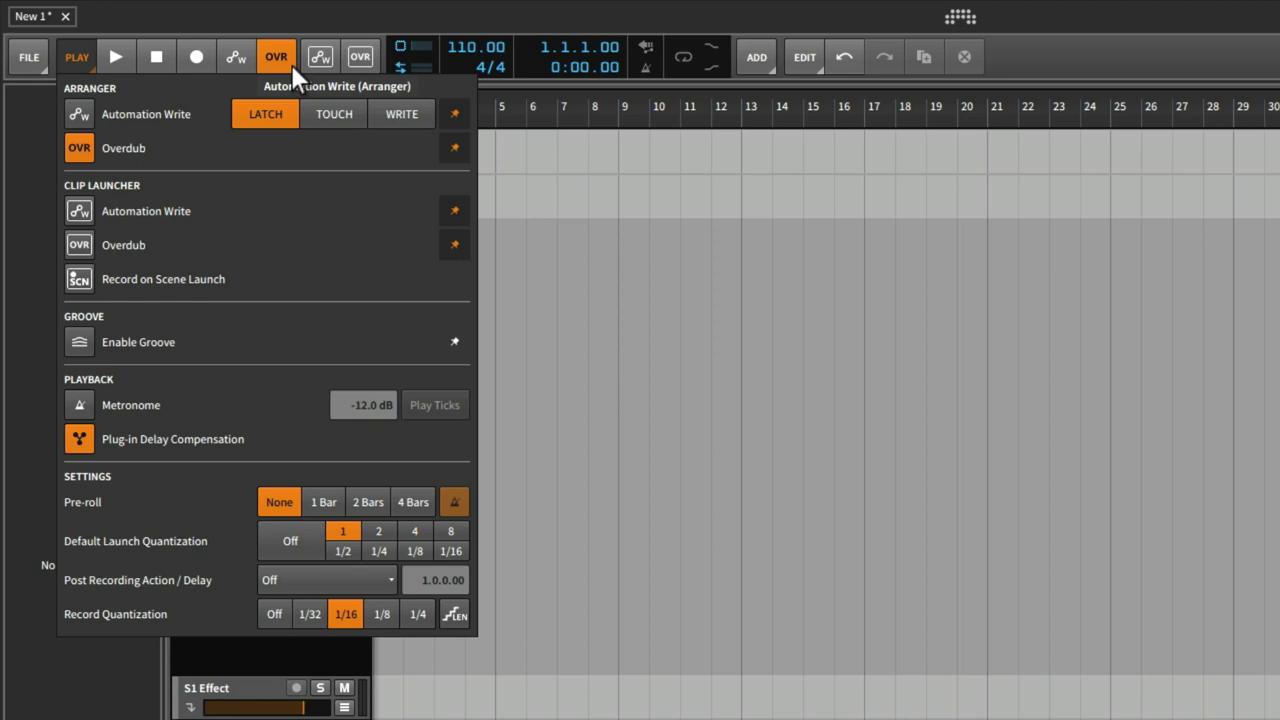
click(83, 59)
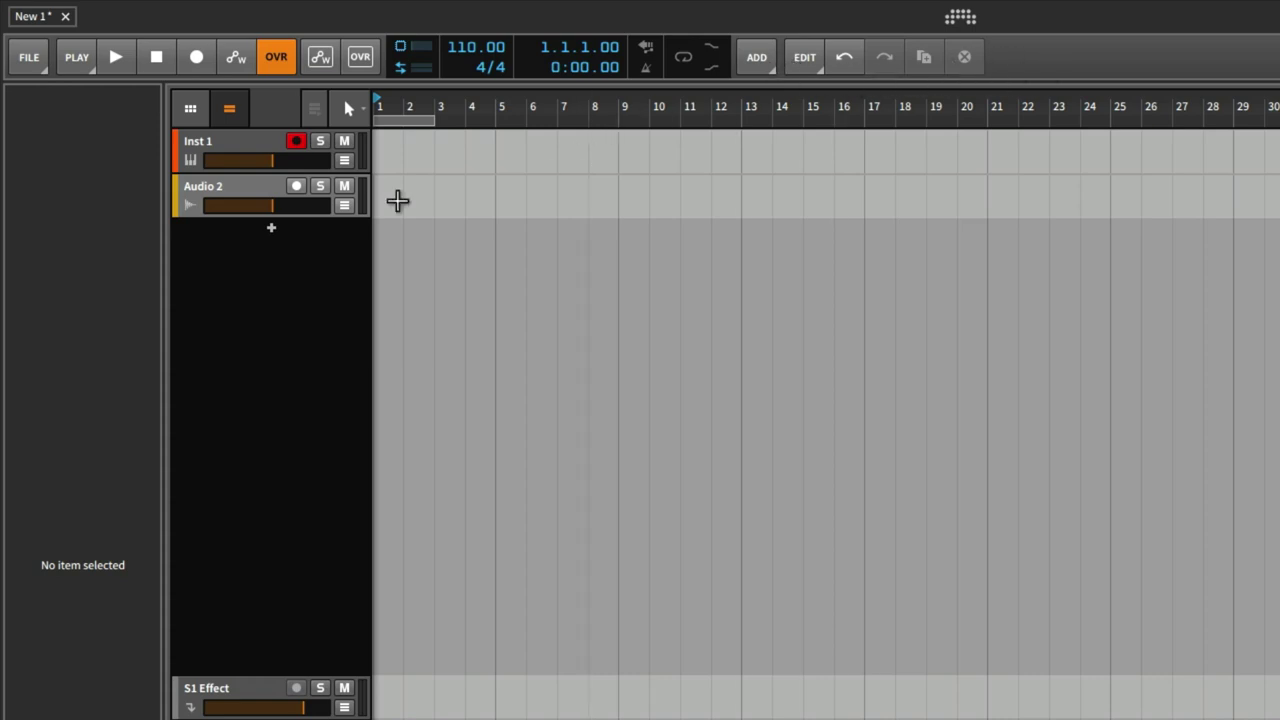
Select Inst 1 and open the TRACK menu, closing and reopening it once.
click(238, 134)
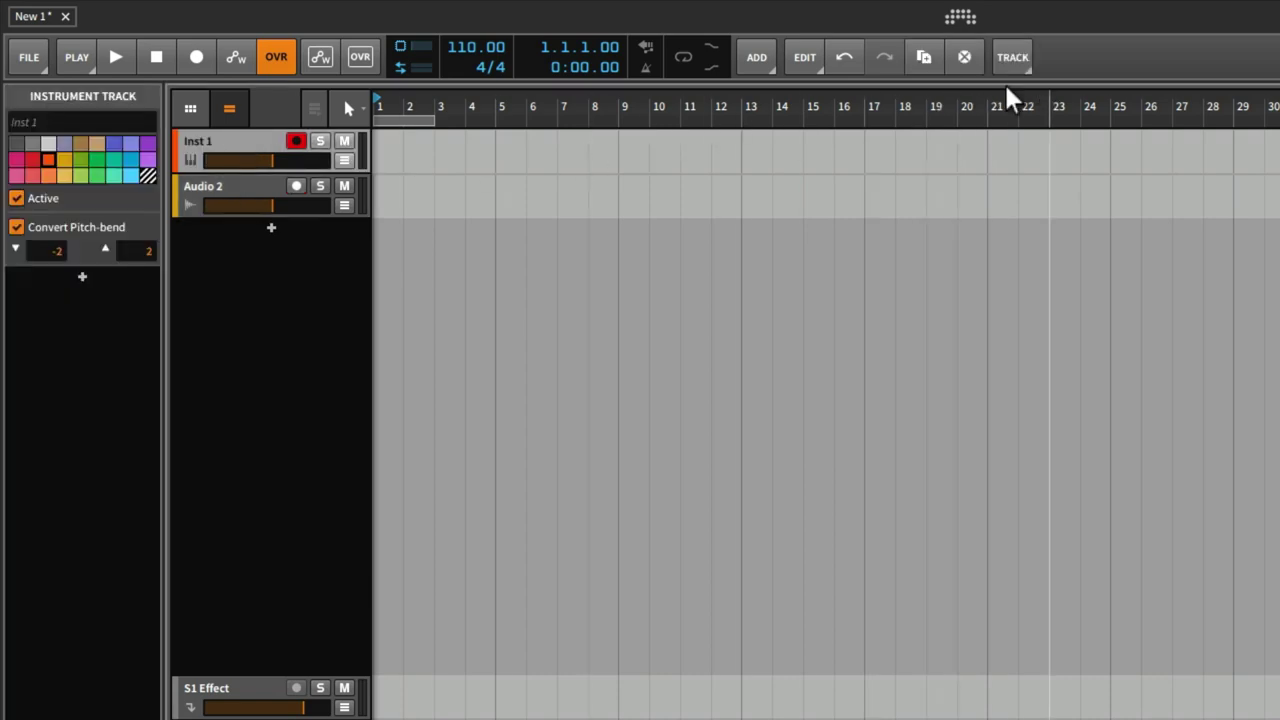
click(1029, 76)
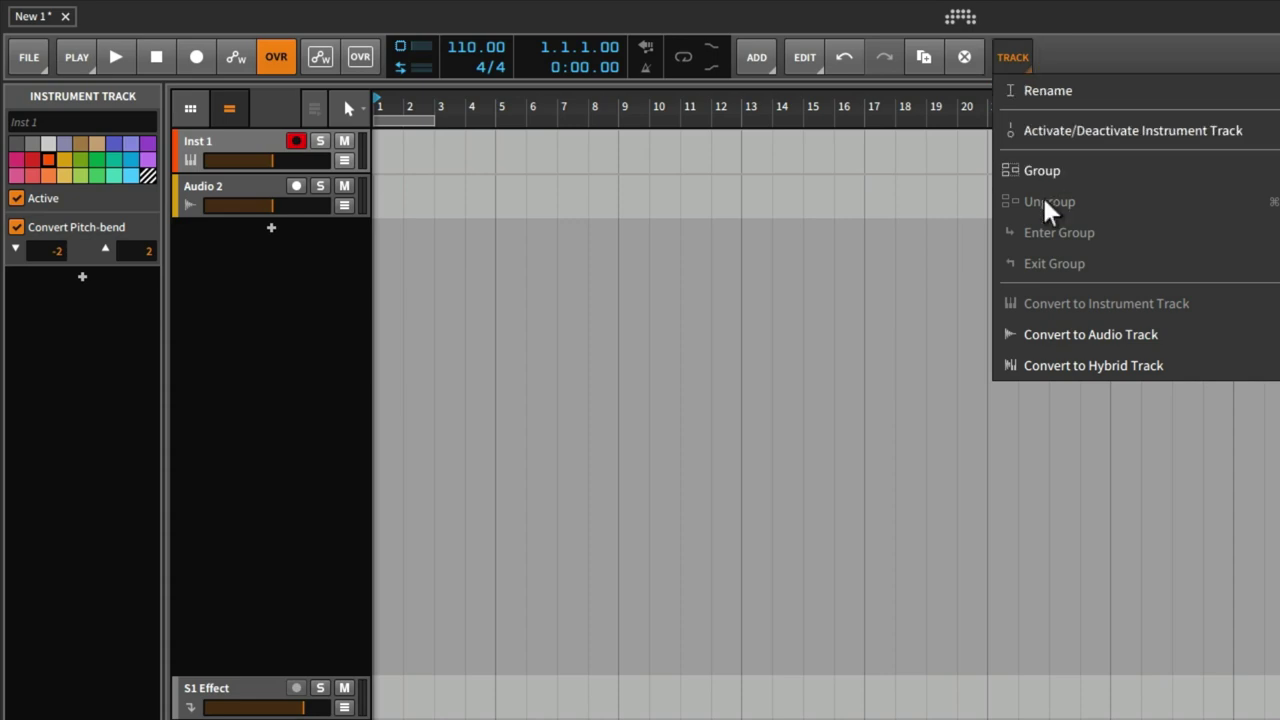
click(1065, 60)
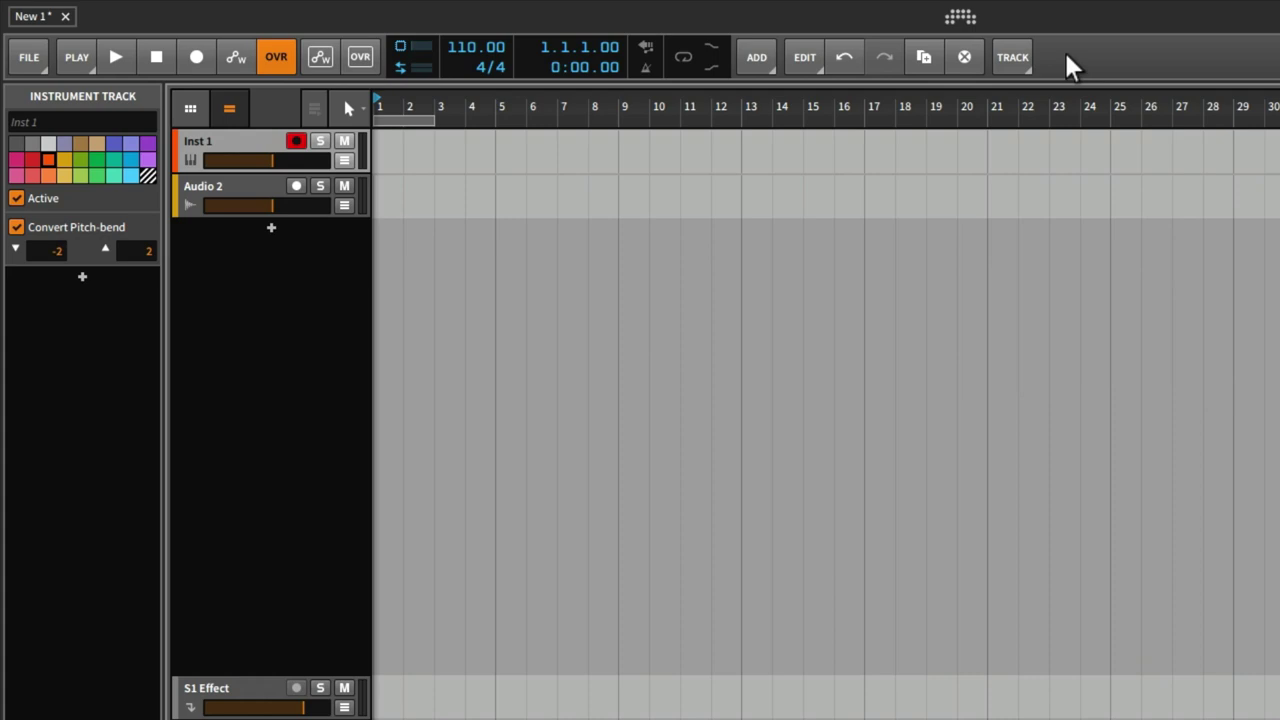
click(1020, 58)
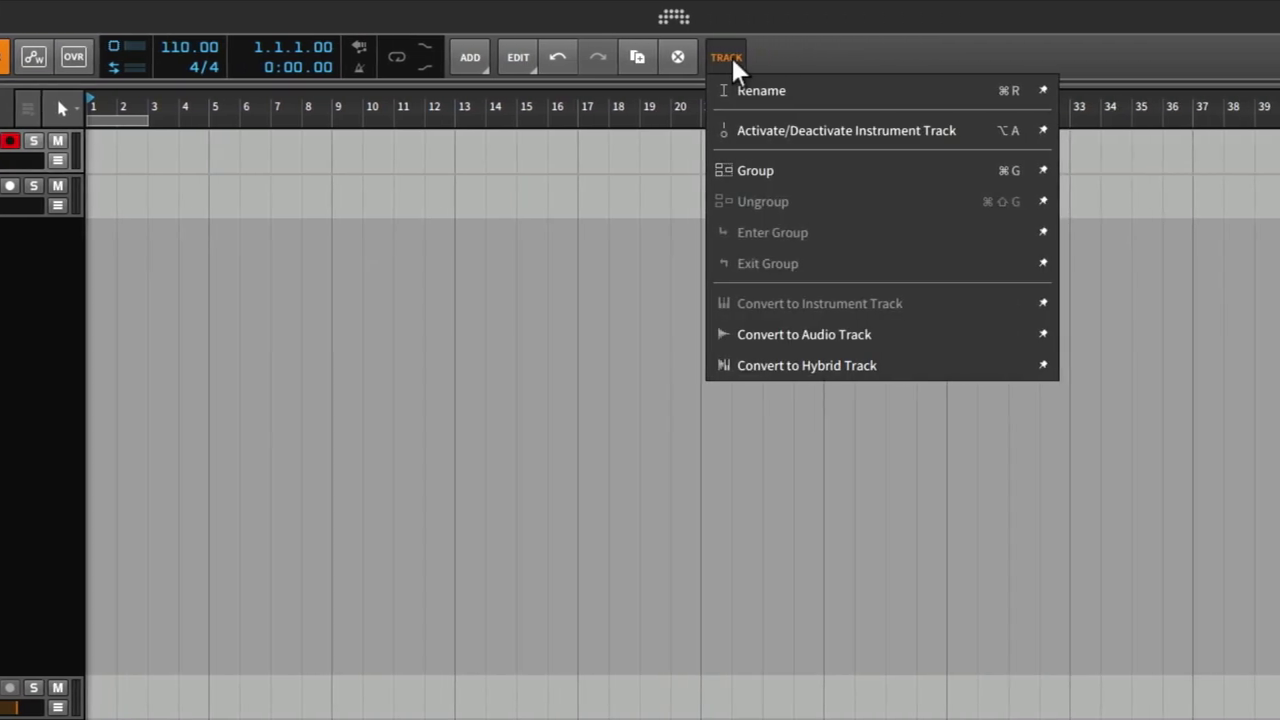